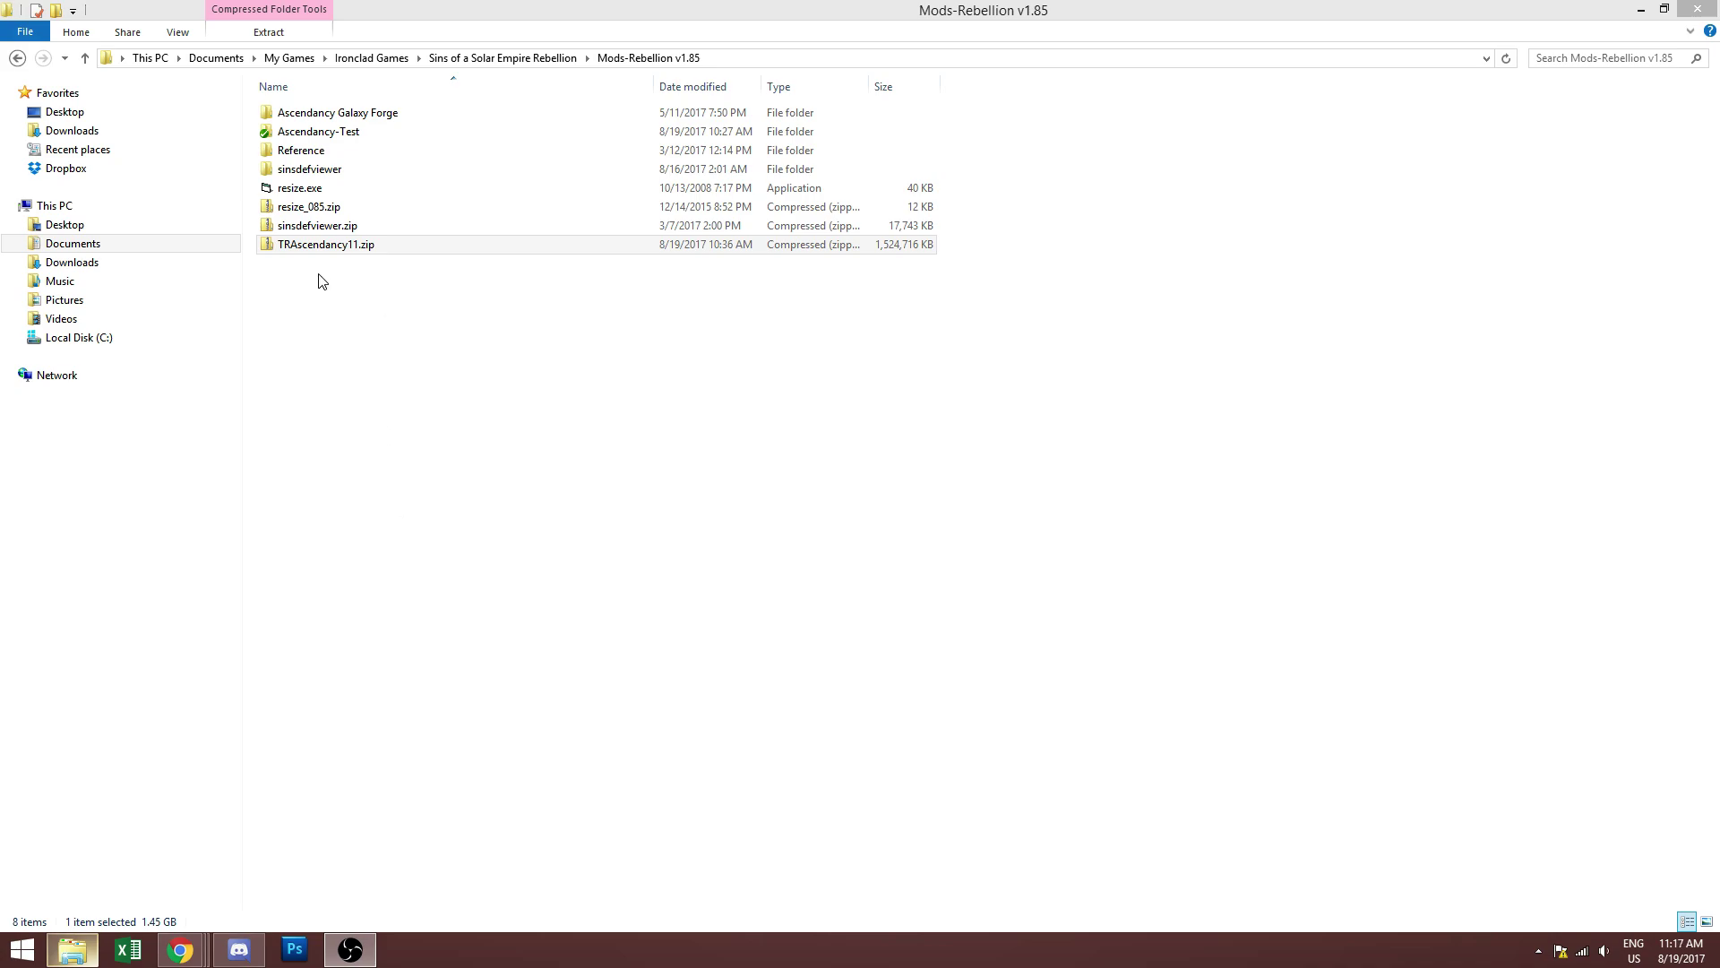
left_click(325, 246)
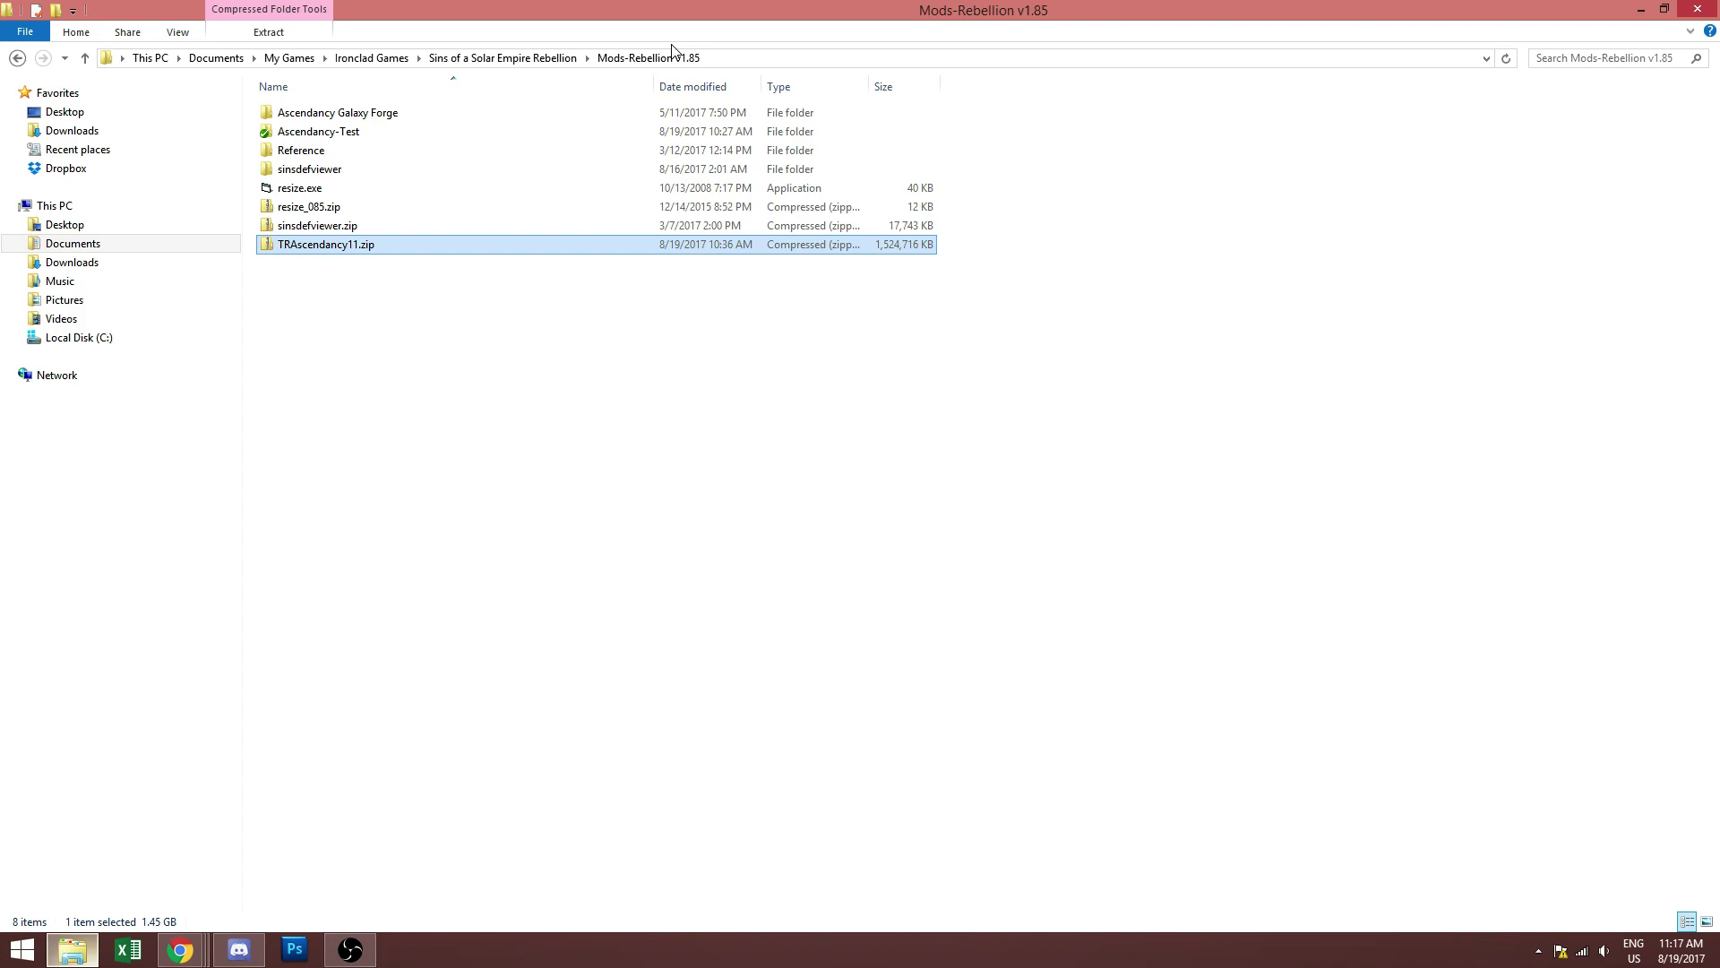
- Extract TRAscendancy11.zip into the Mods-Rebellion v1.85 folder with WinRAR's Extract Here
right_click(311, 250)
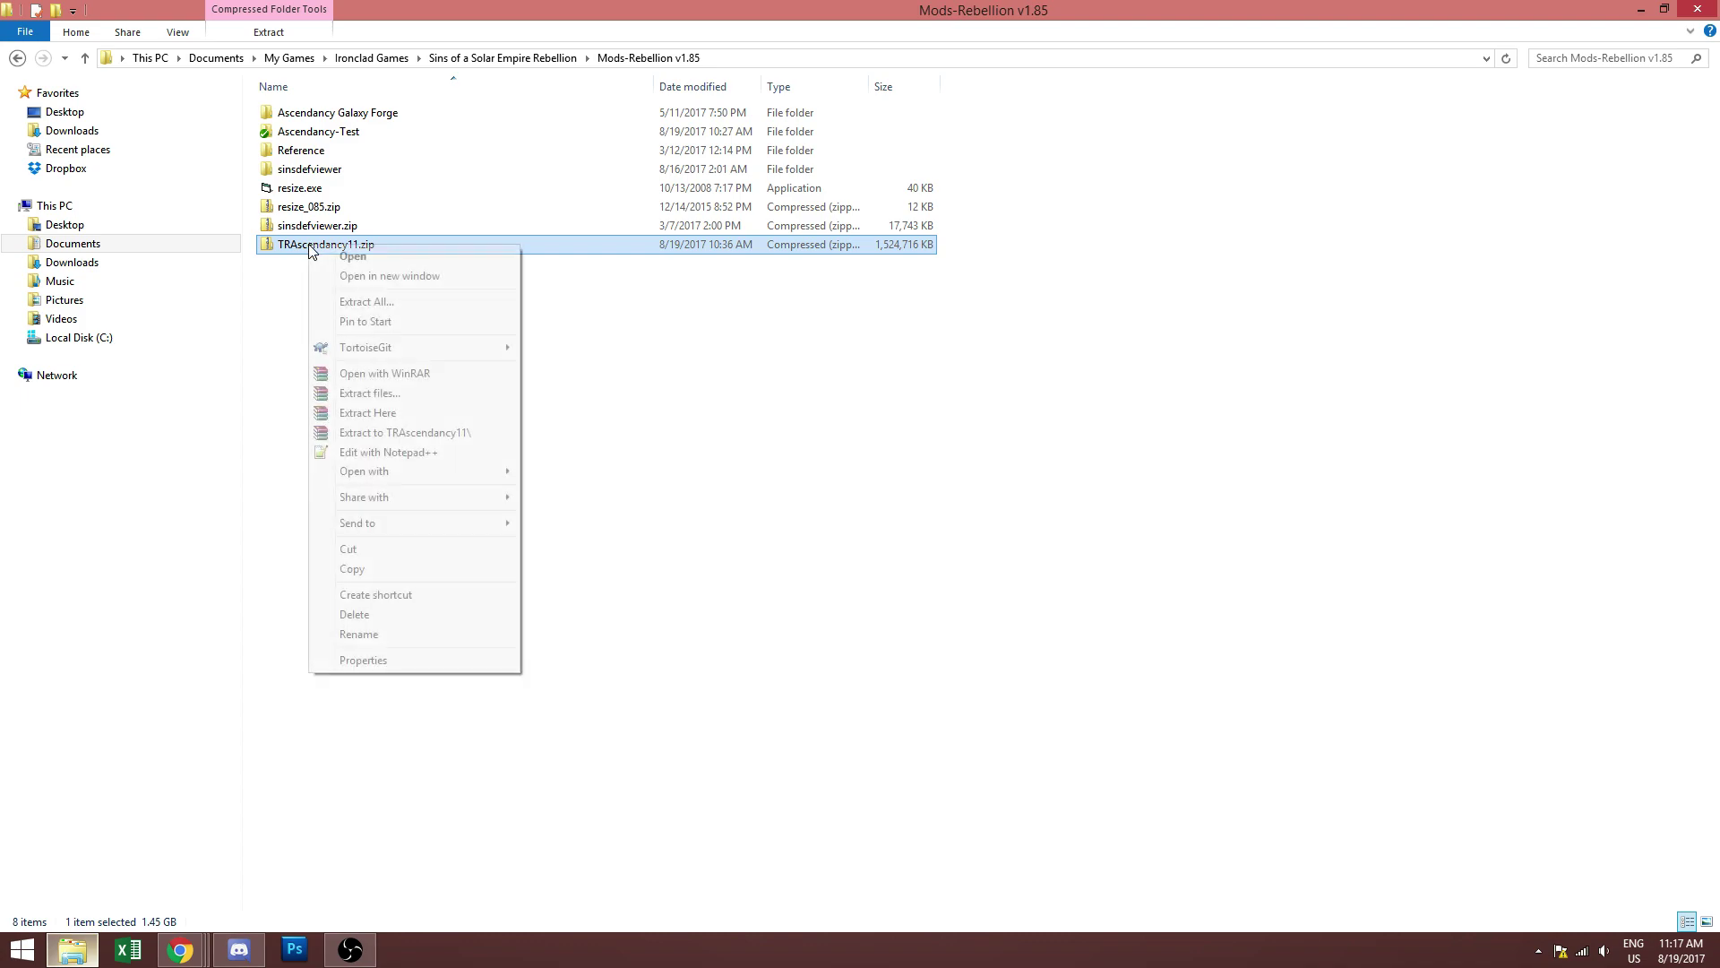
left_click(449, 412)
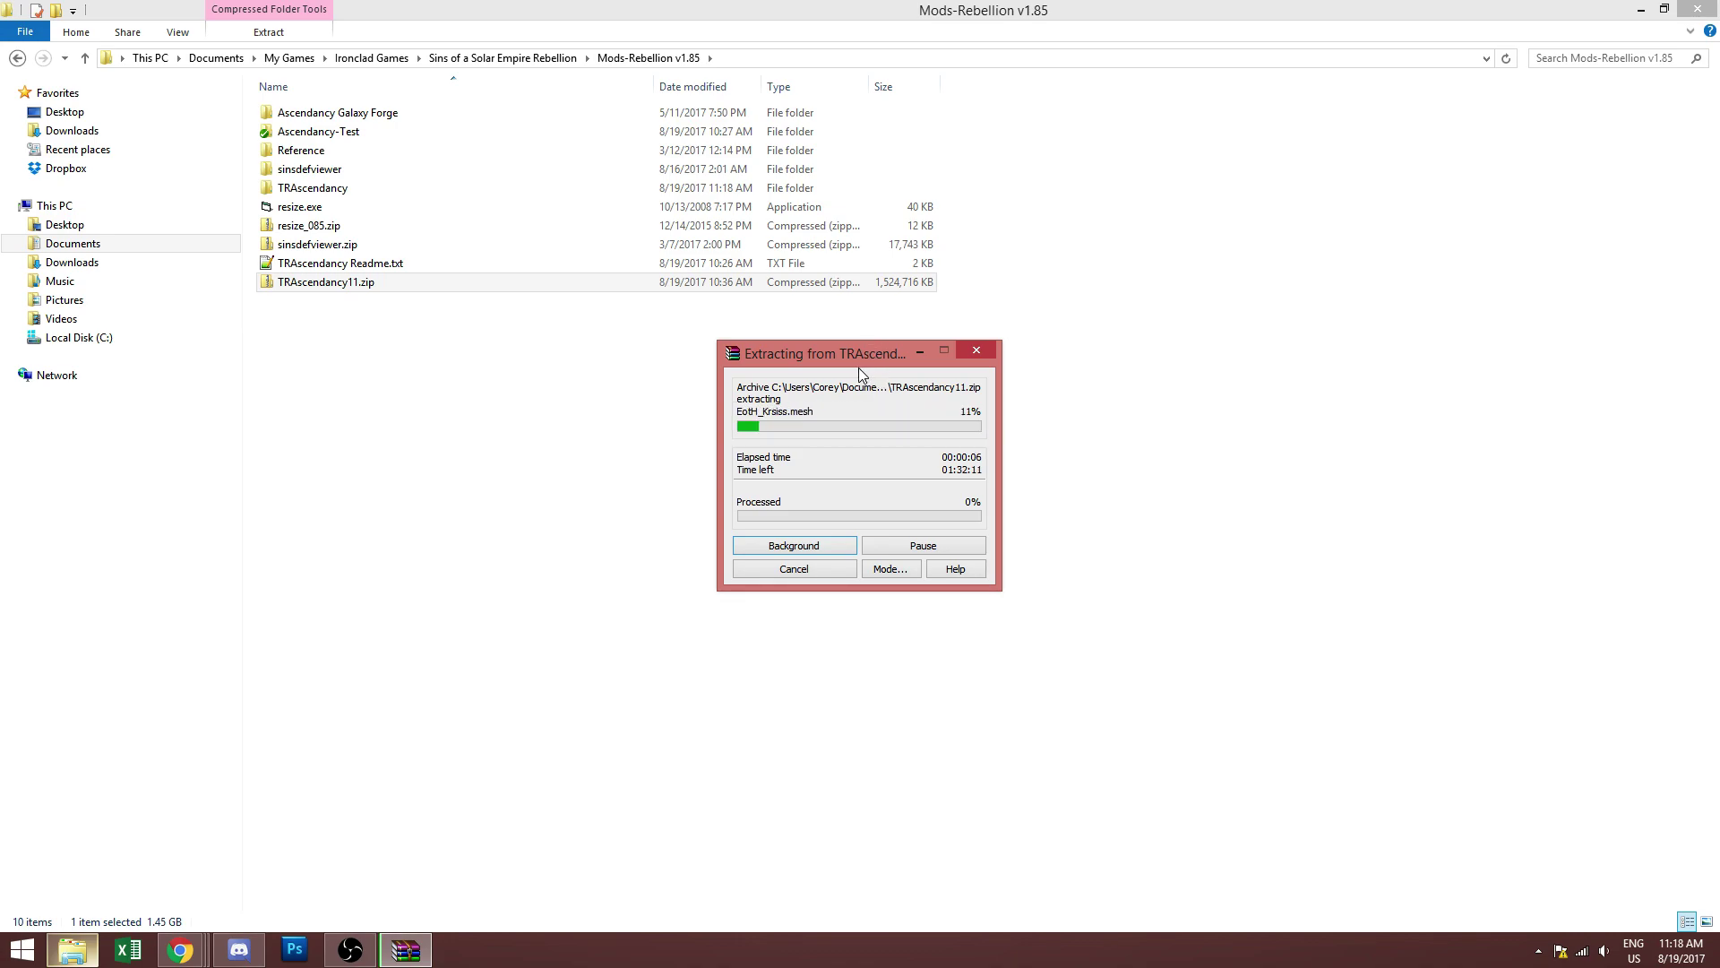
right_click(414, 289)
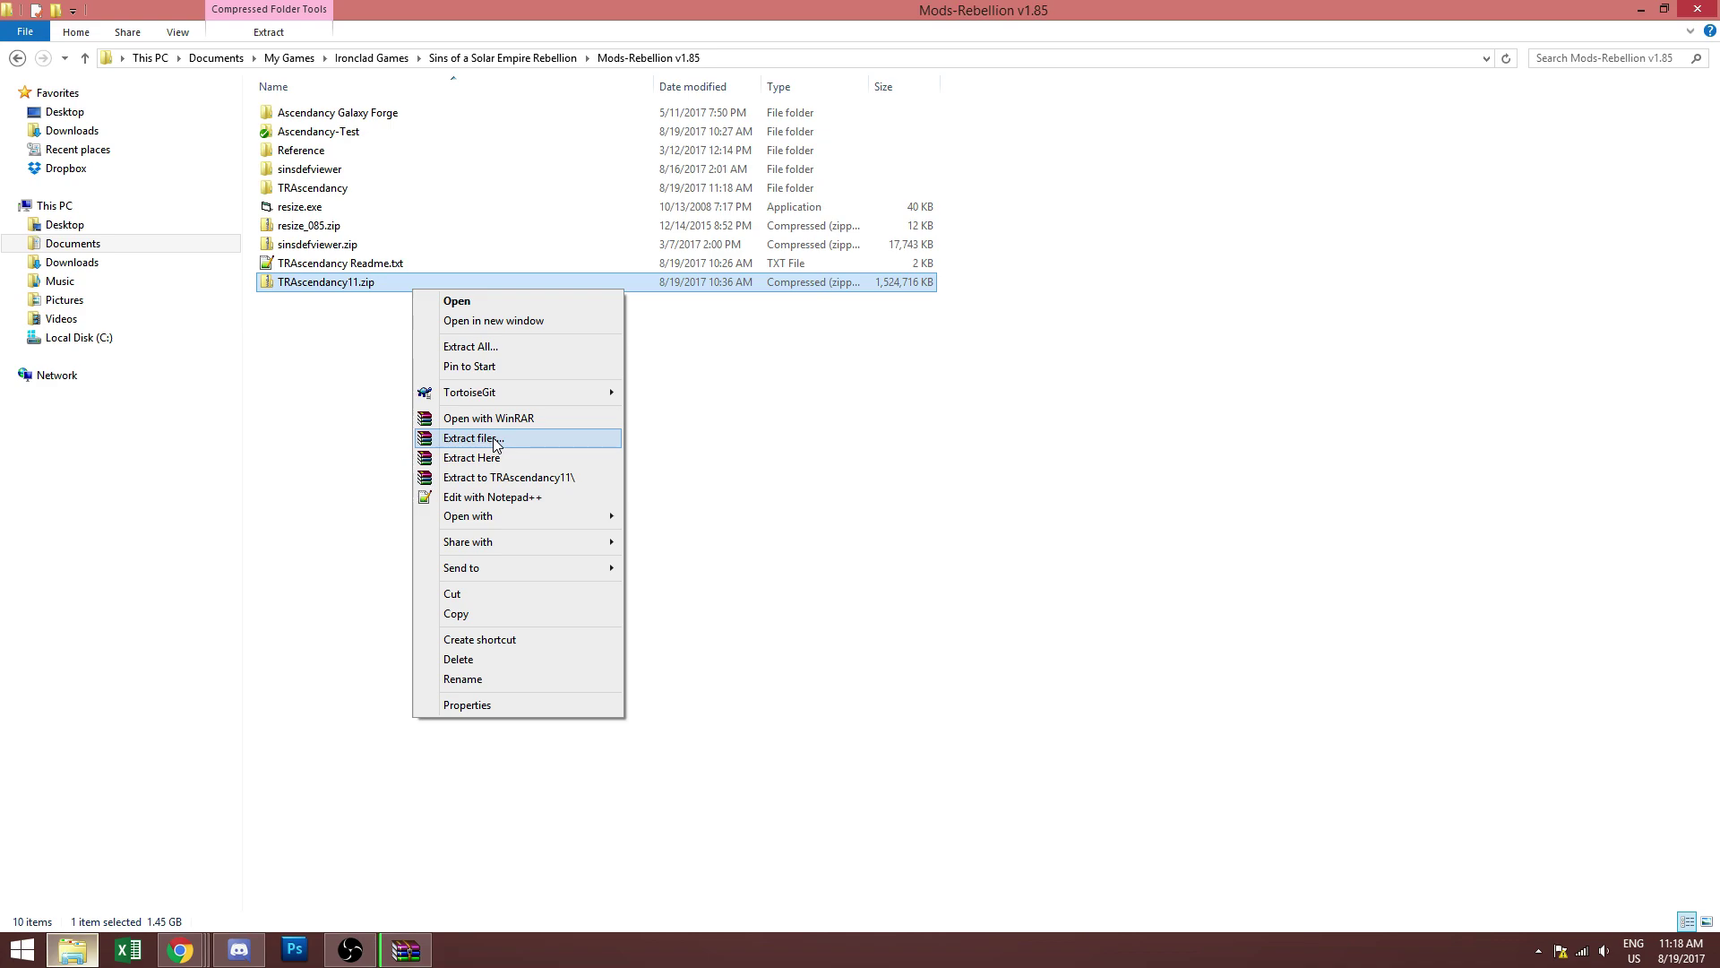
left_click(346, 319)
right_click(342, 284)
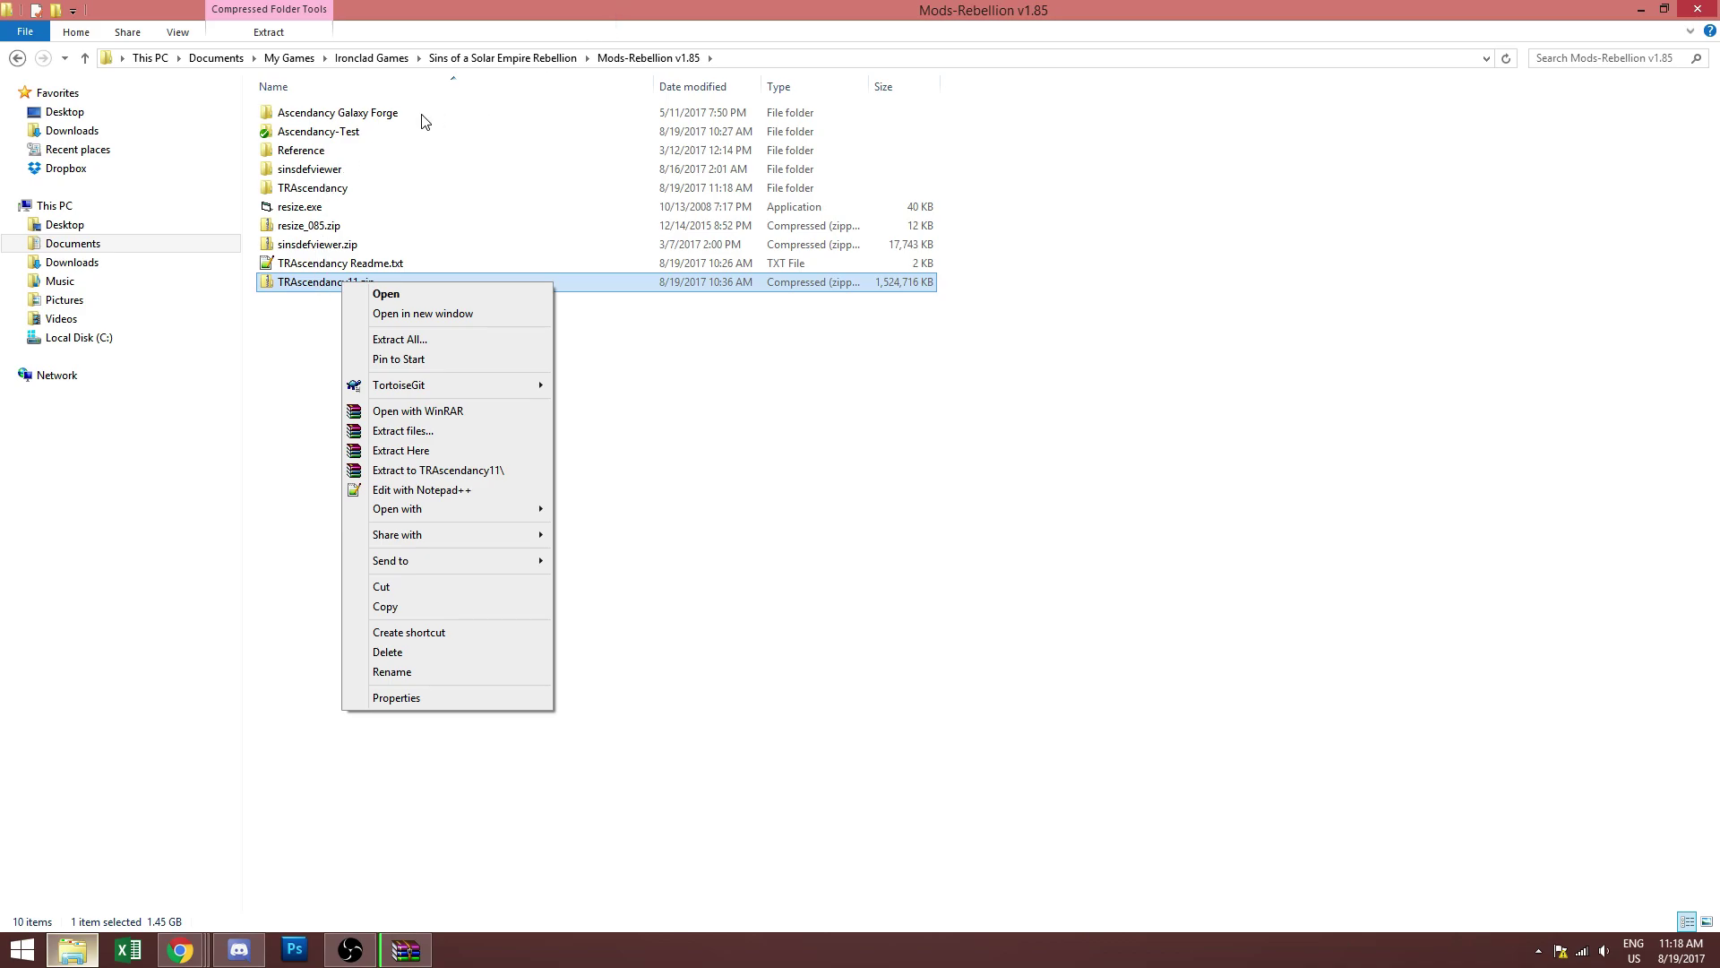
- Inspect the extracted TRAscendancy folder's contents, then restore the WinRAR extraction progress from the taskbar
left_click(651, 59)
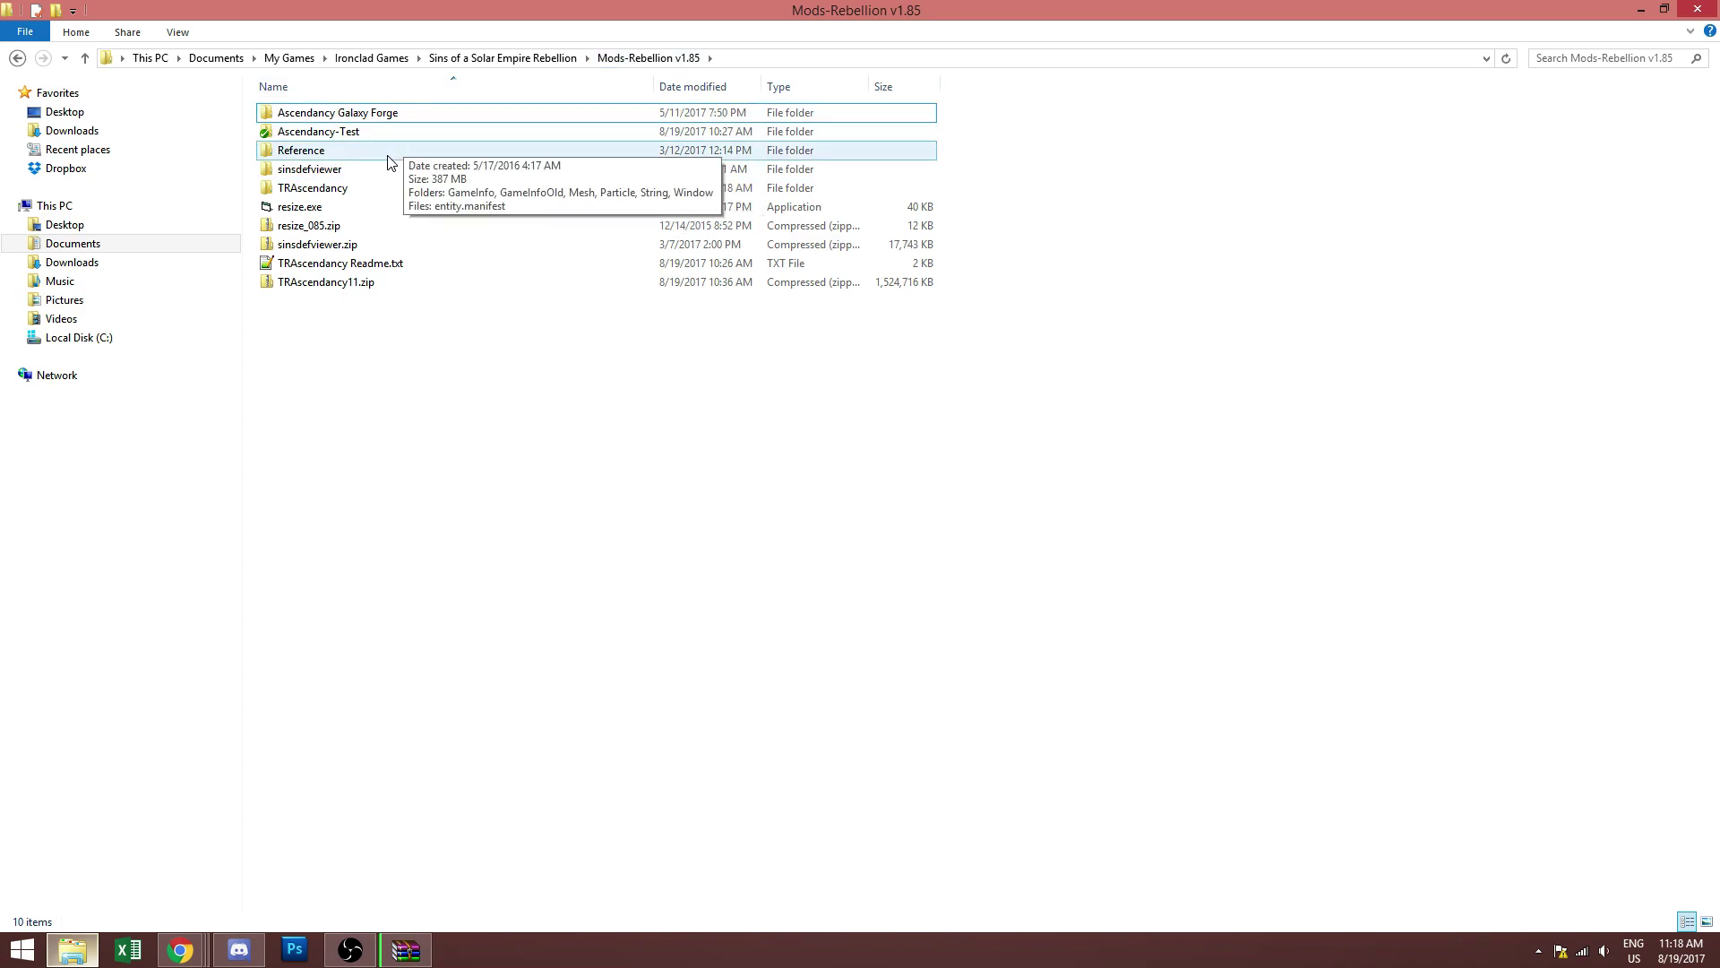
double_click(373, 189)
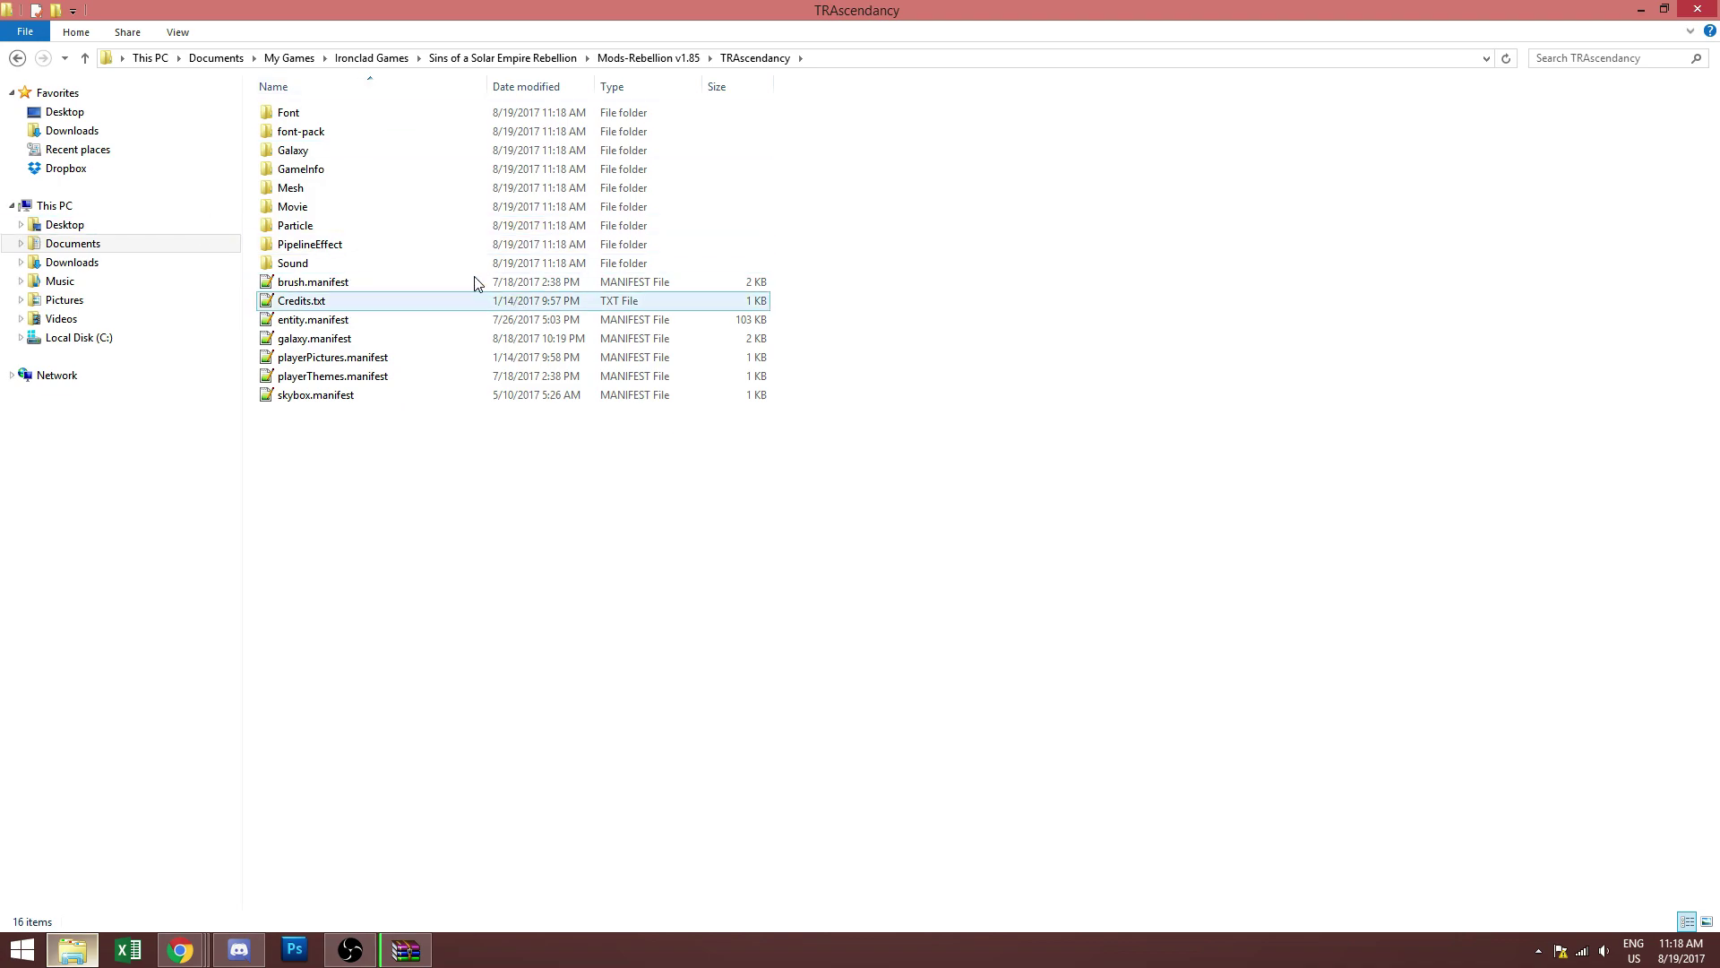
left_click(652, 58)
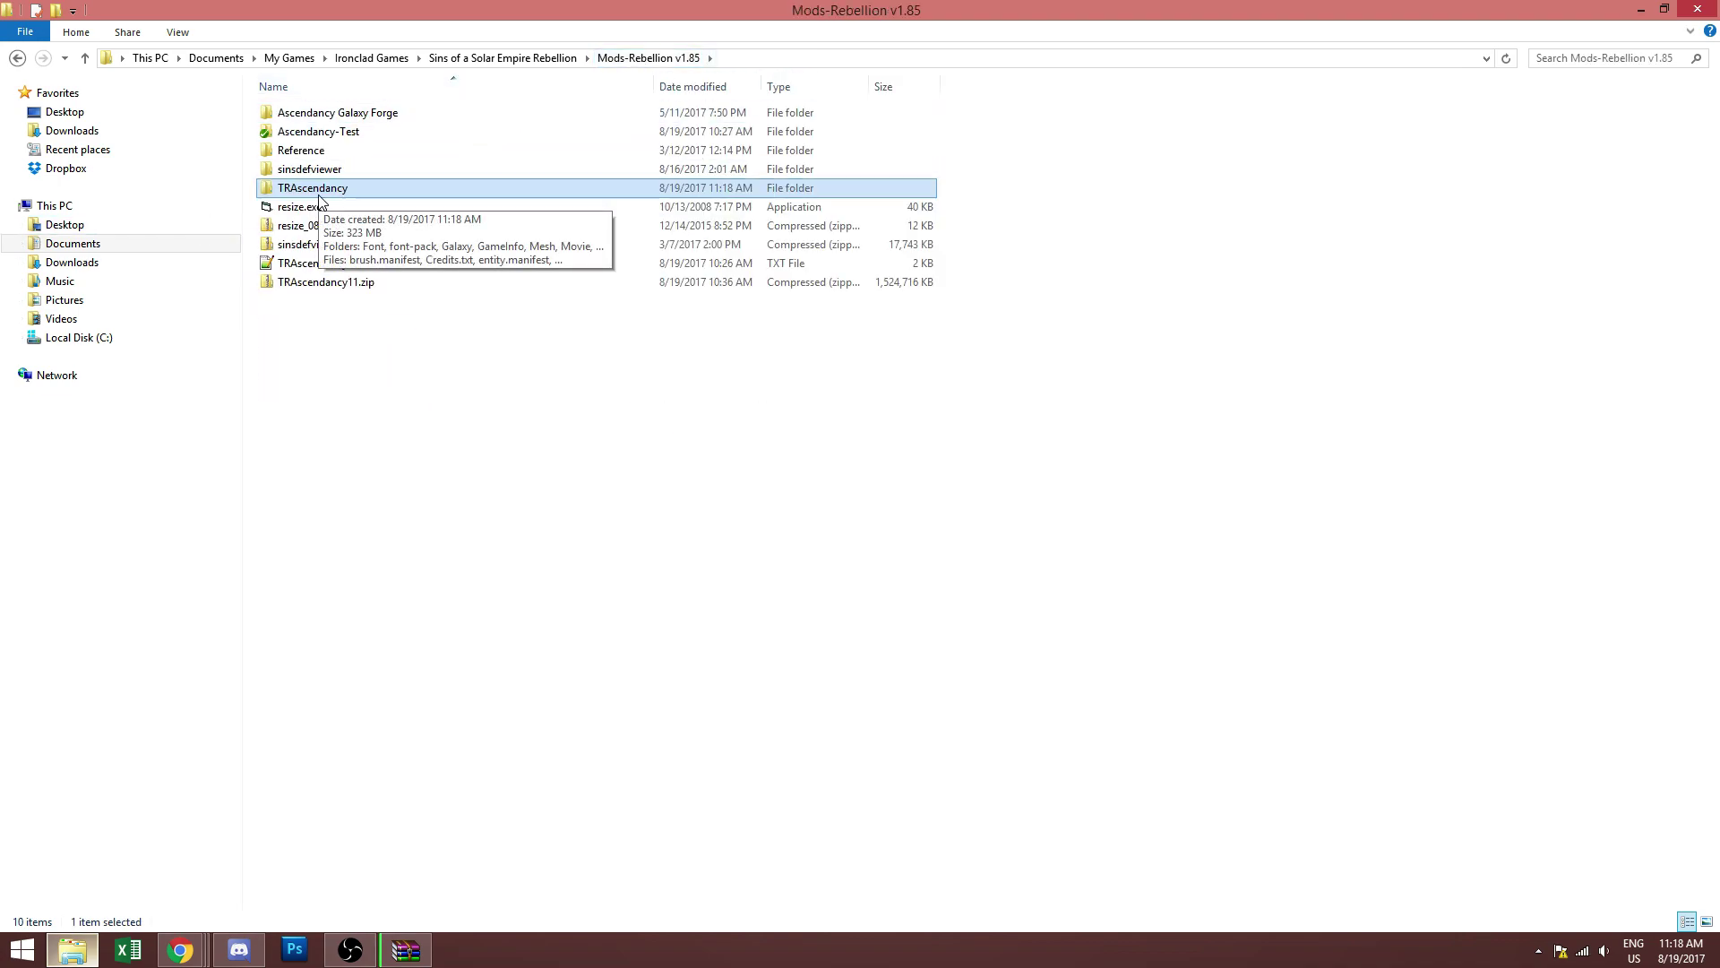
double_click(319, 193)
left_click(650, 58)
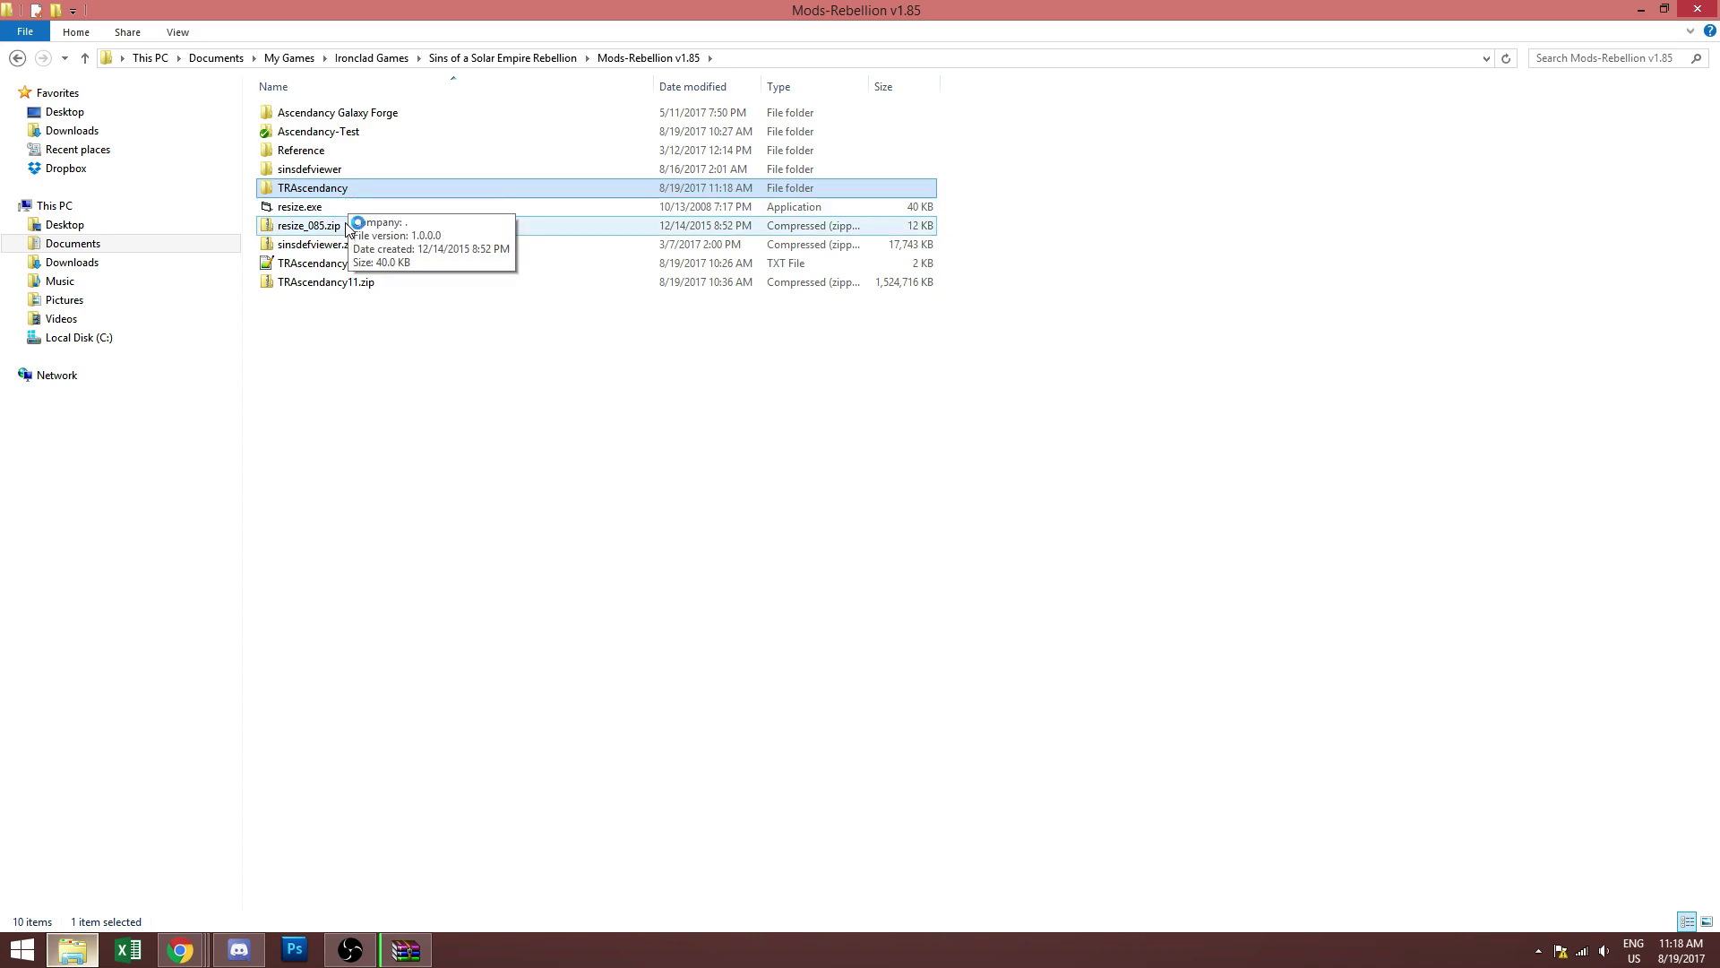
double_click(322, 193)
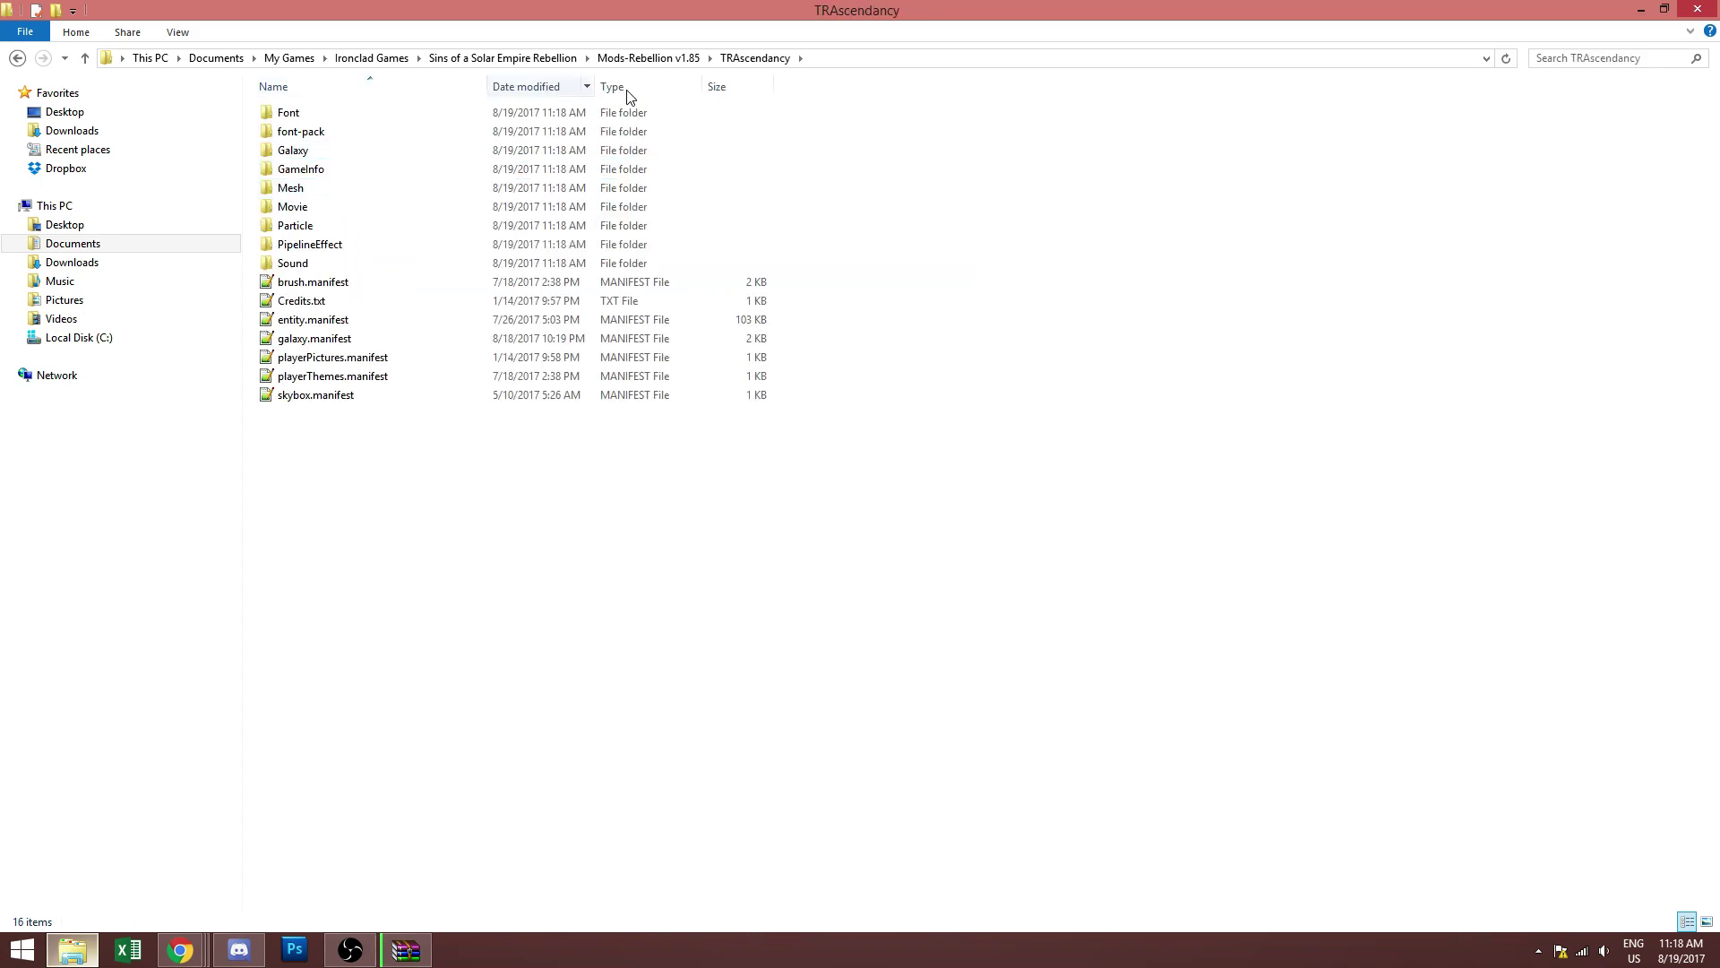
left_click(647, 57)
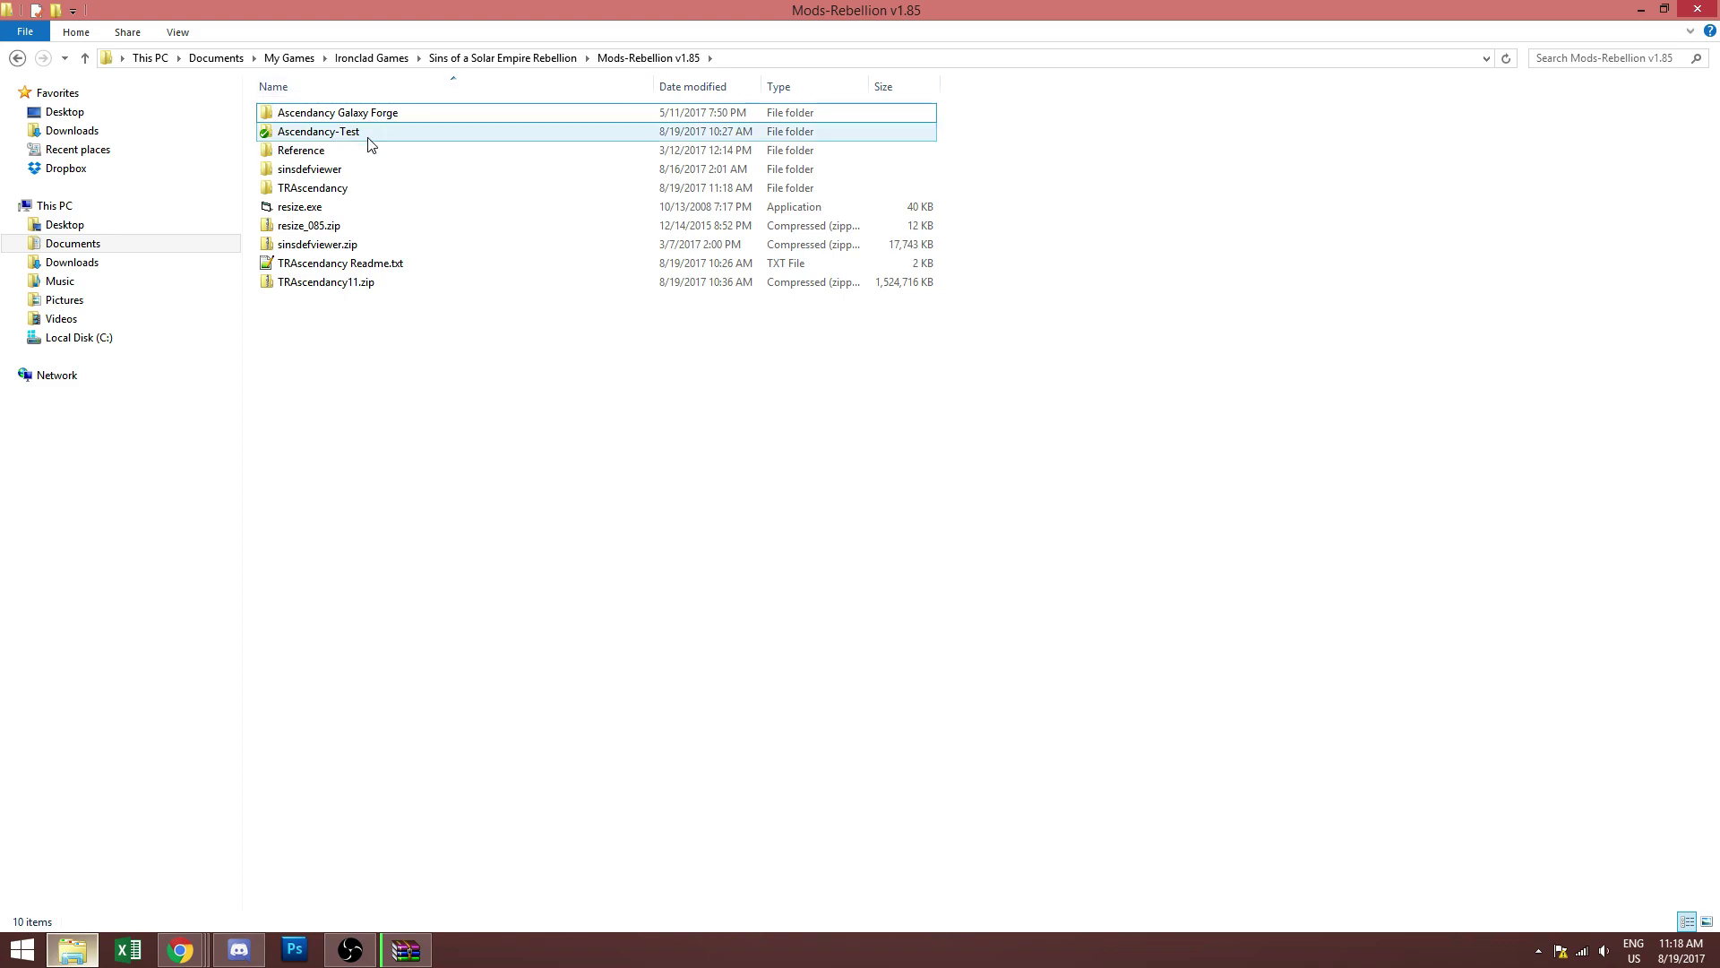
double_click(336, 187)
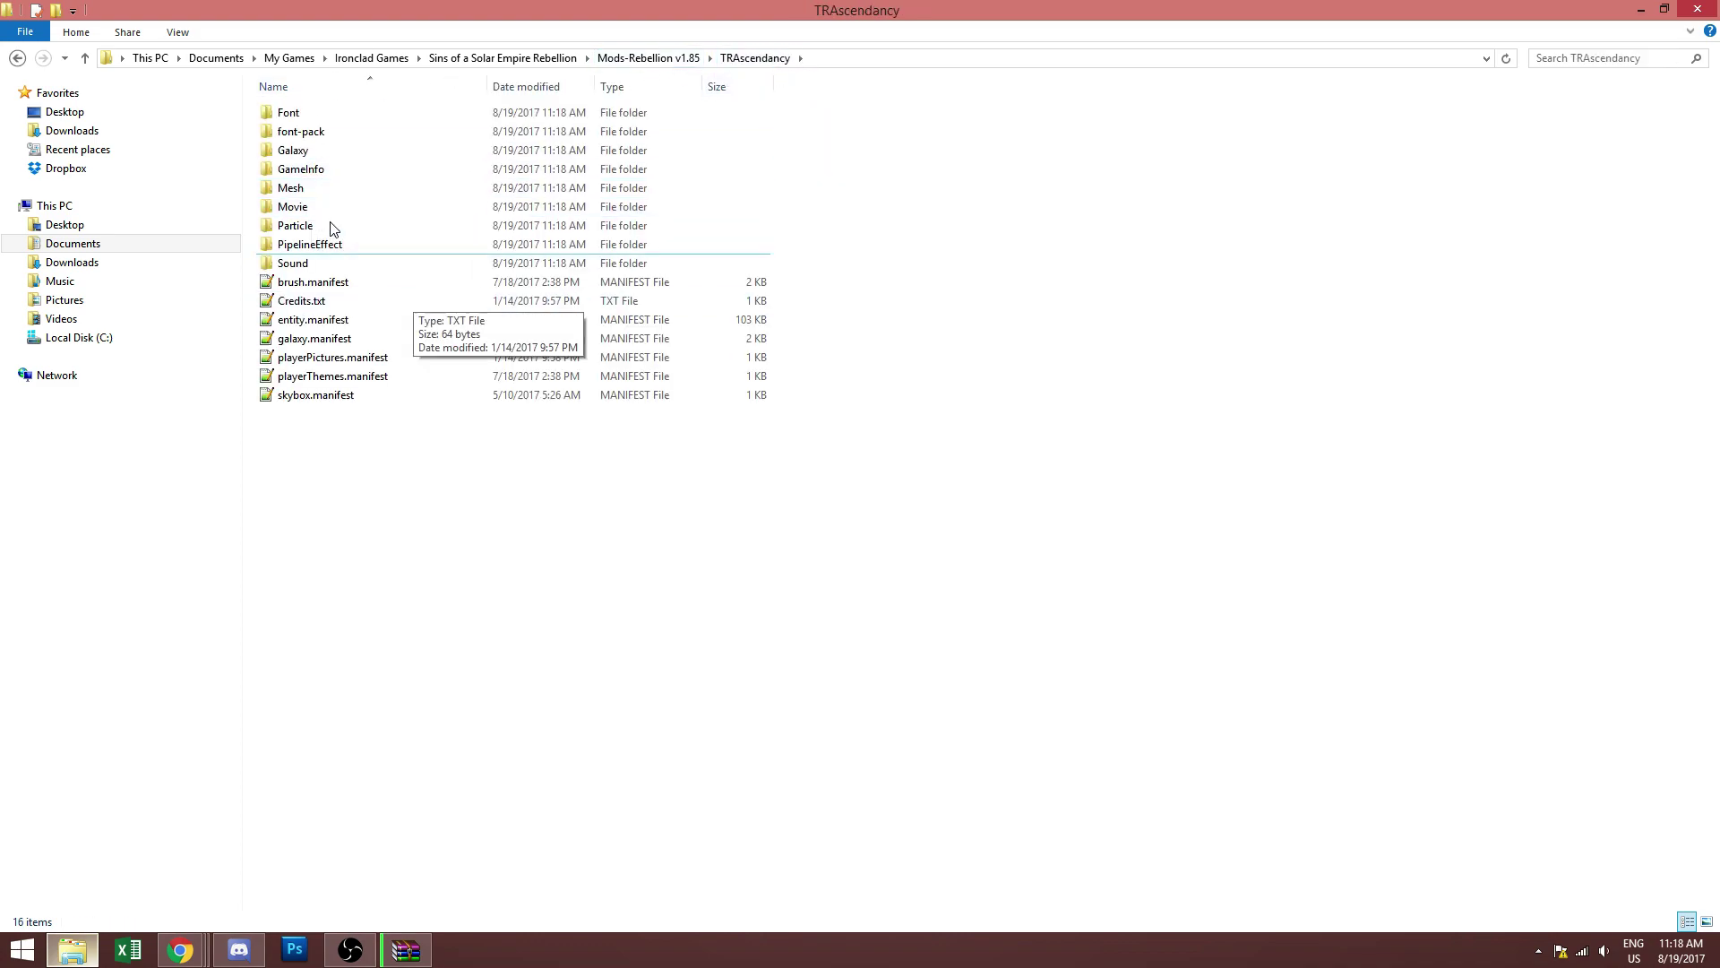
left_click(678, 60)
left_click(407, 948)
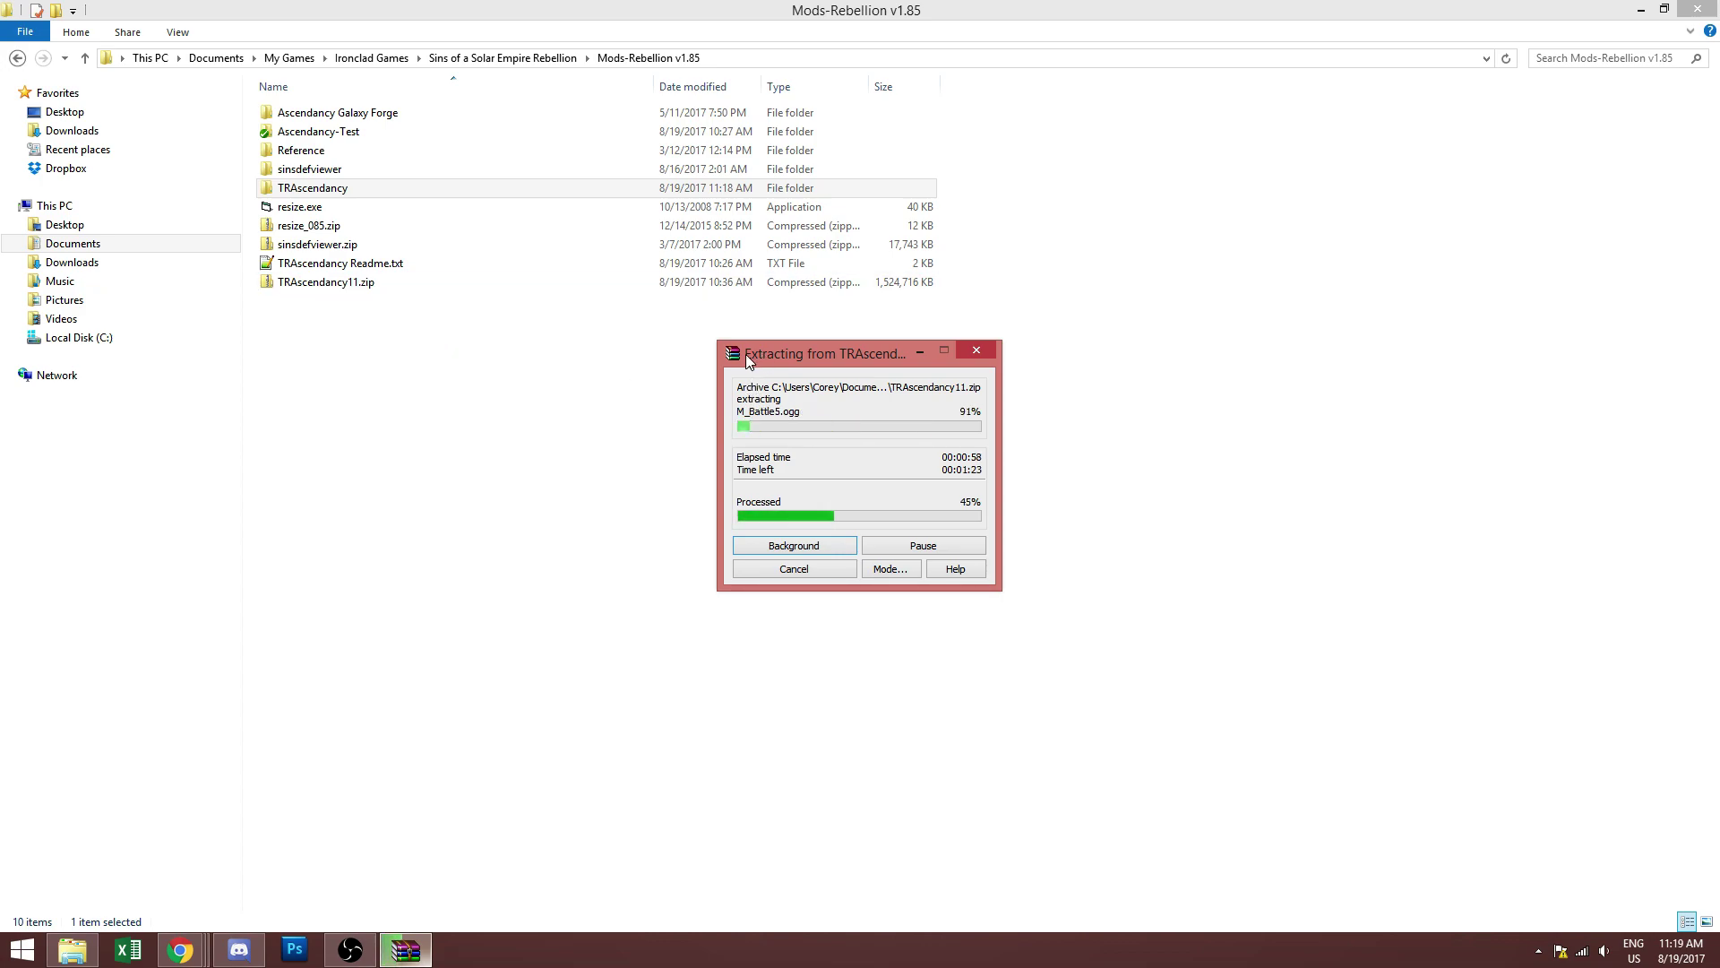
left_click(349, 195)
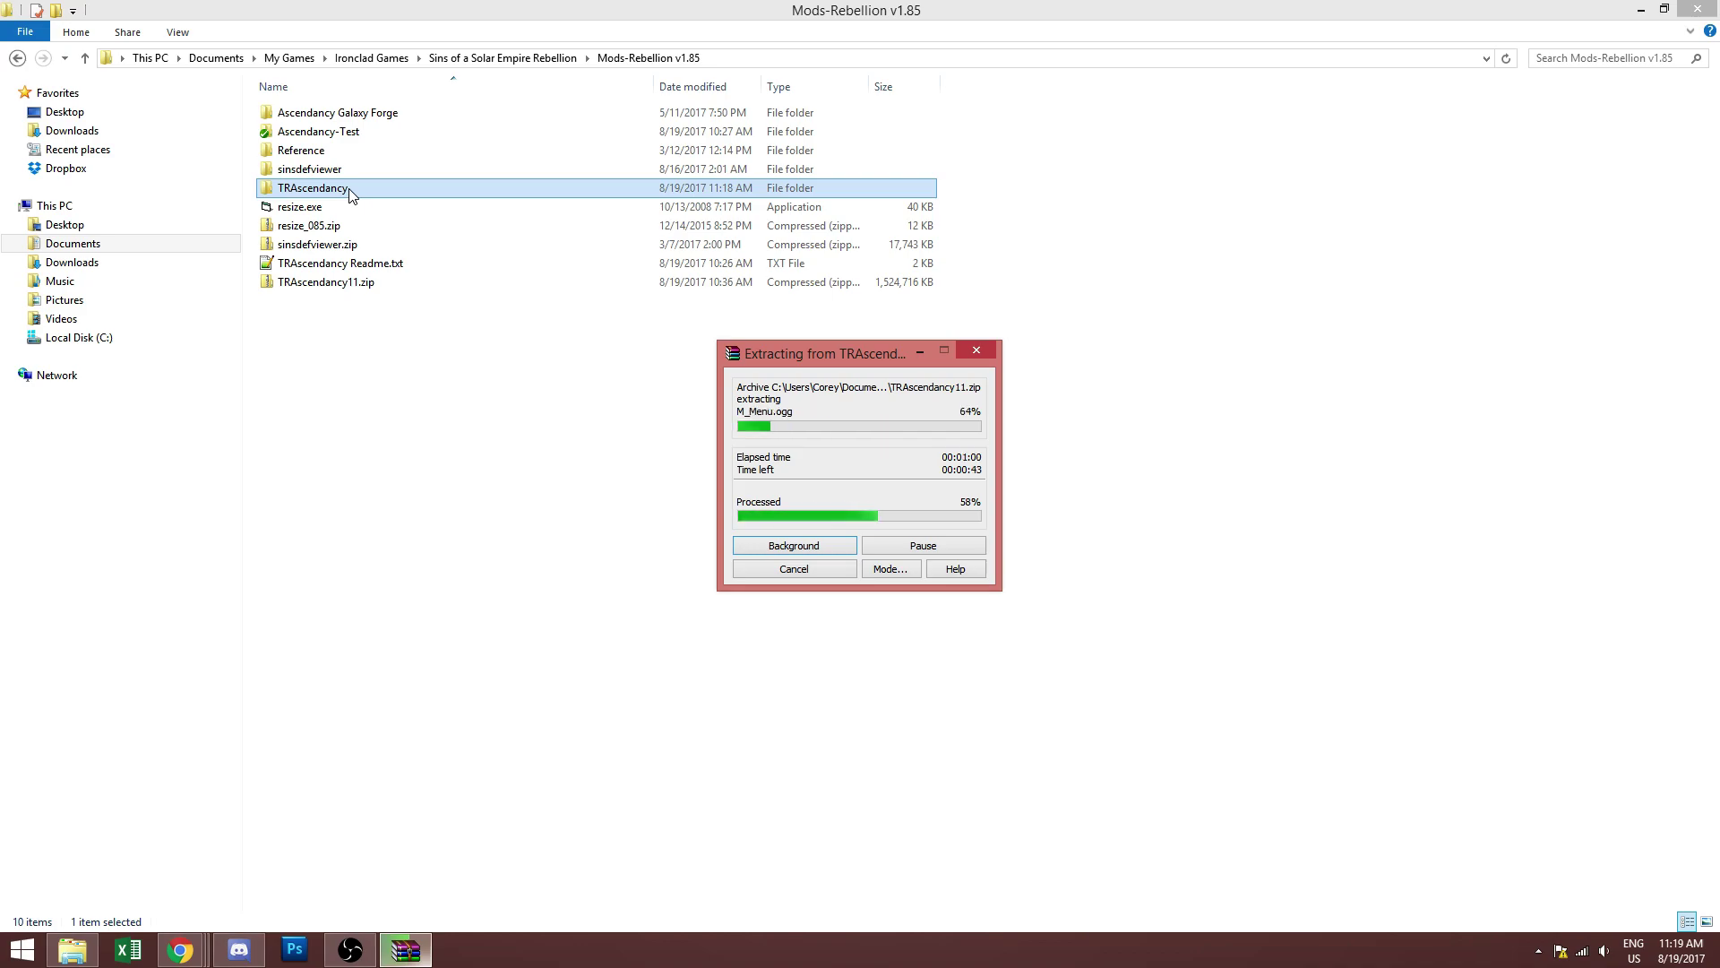
double_click(341, 262)
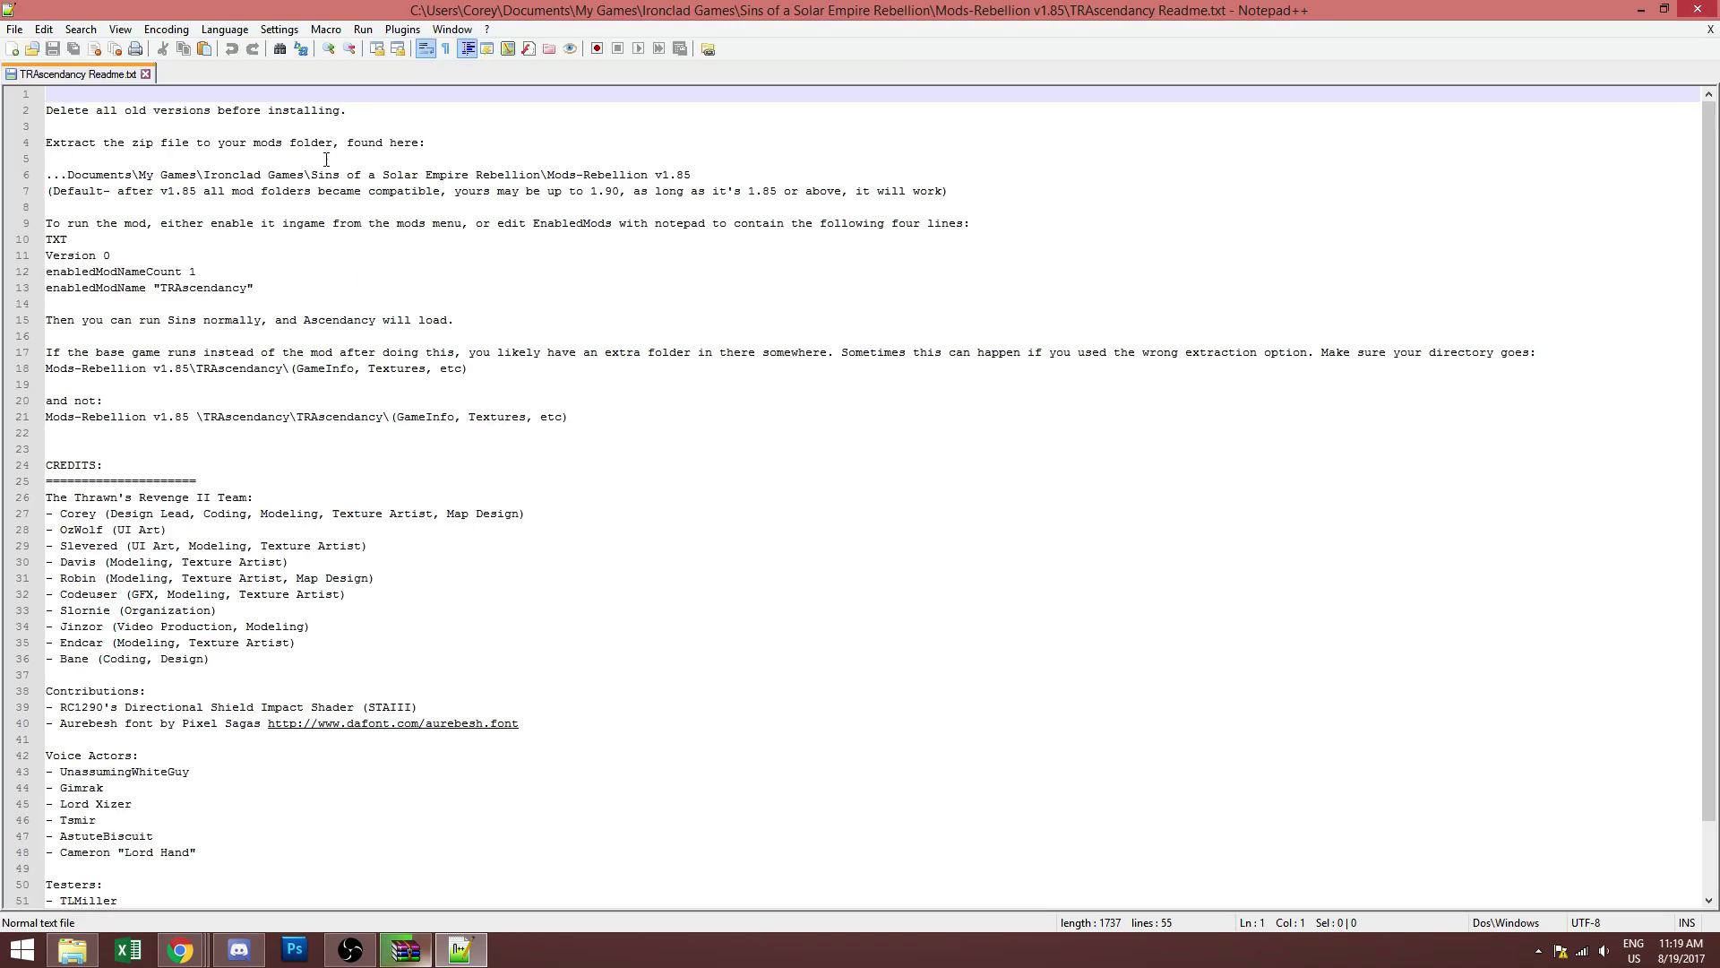
scroll(196, 415, "down", 2)
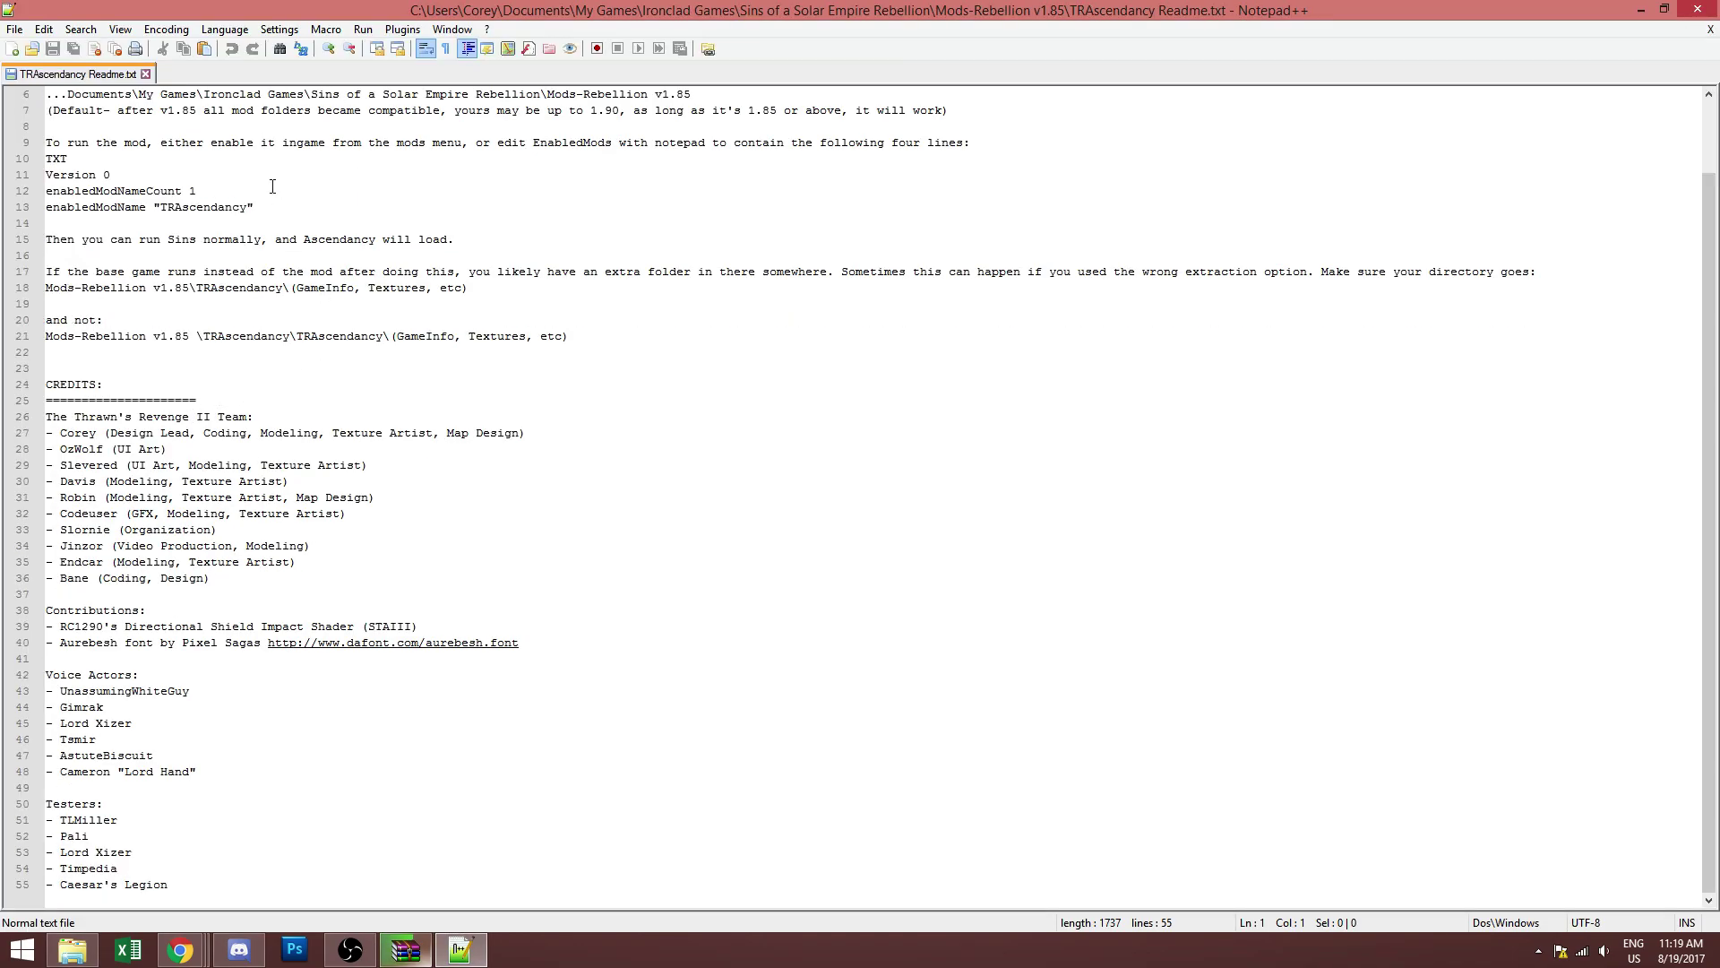
left_click(145, 74)
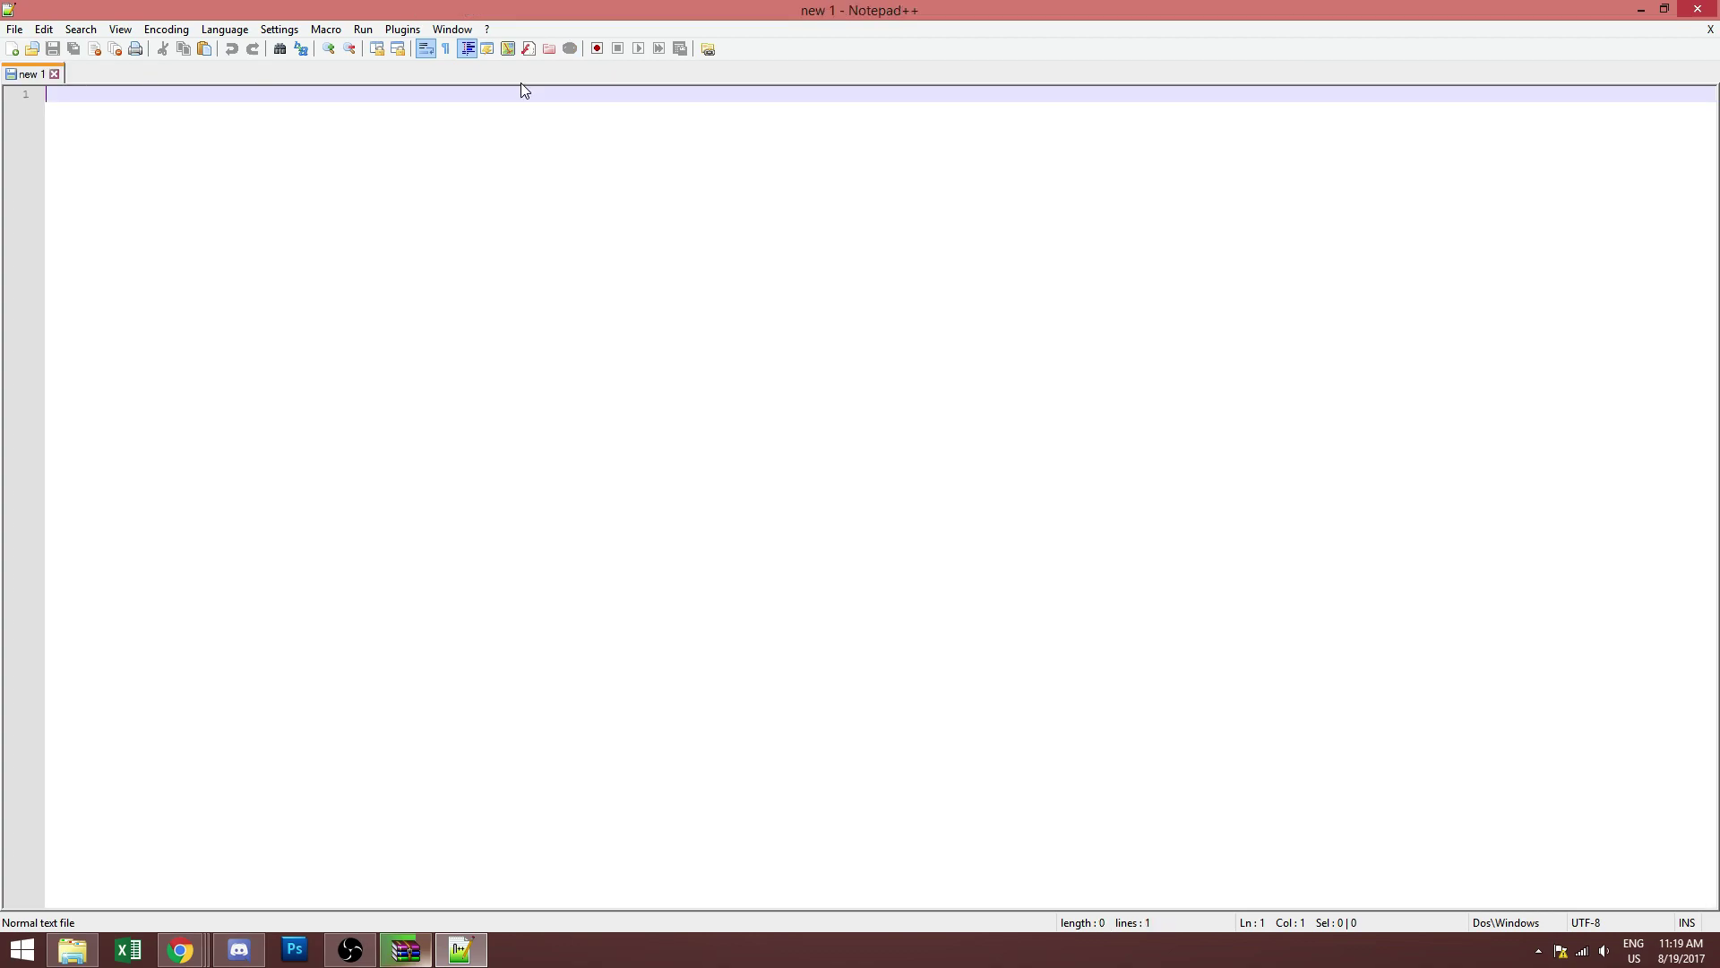
left_click(1701, 9)
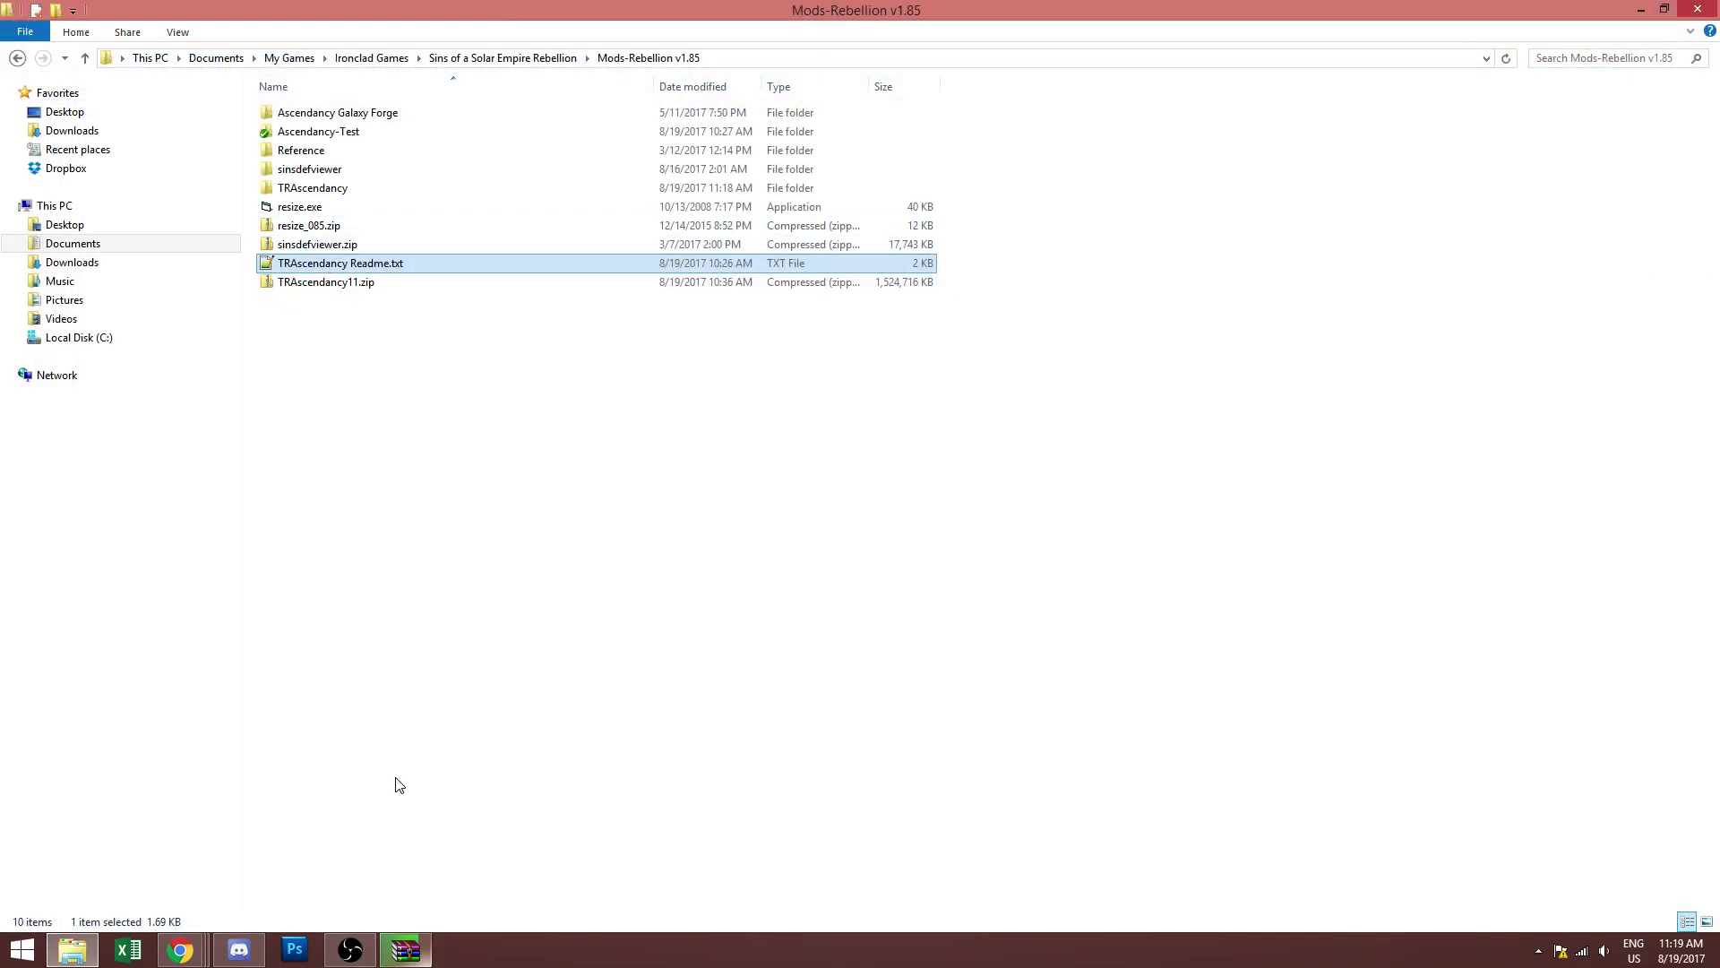
- Restore the WinRAR extraction progress window from the taskbar to watch it finish
left_click(406, 951)
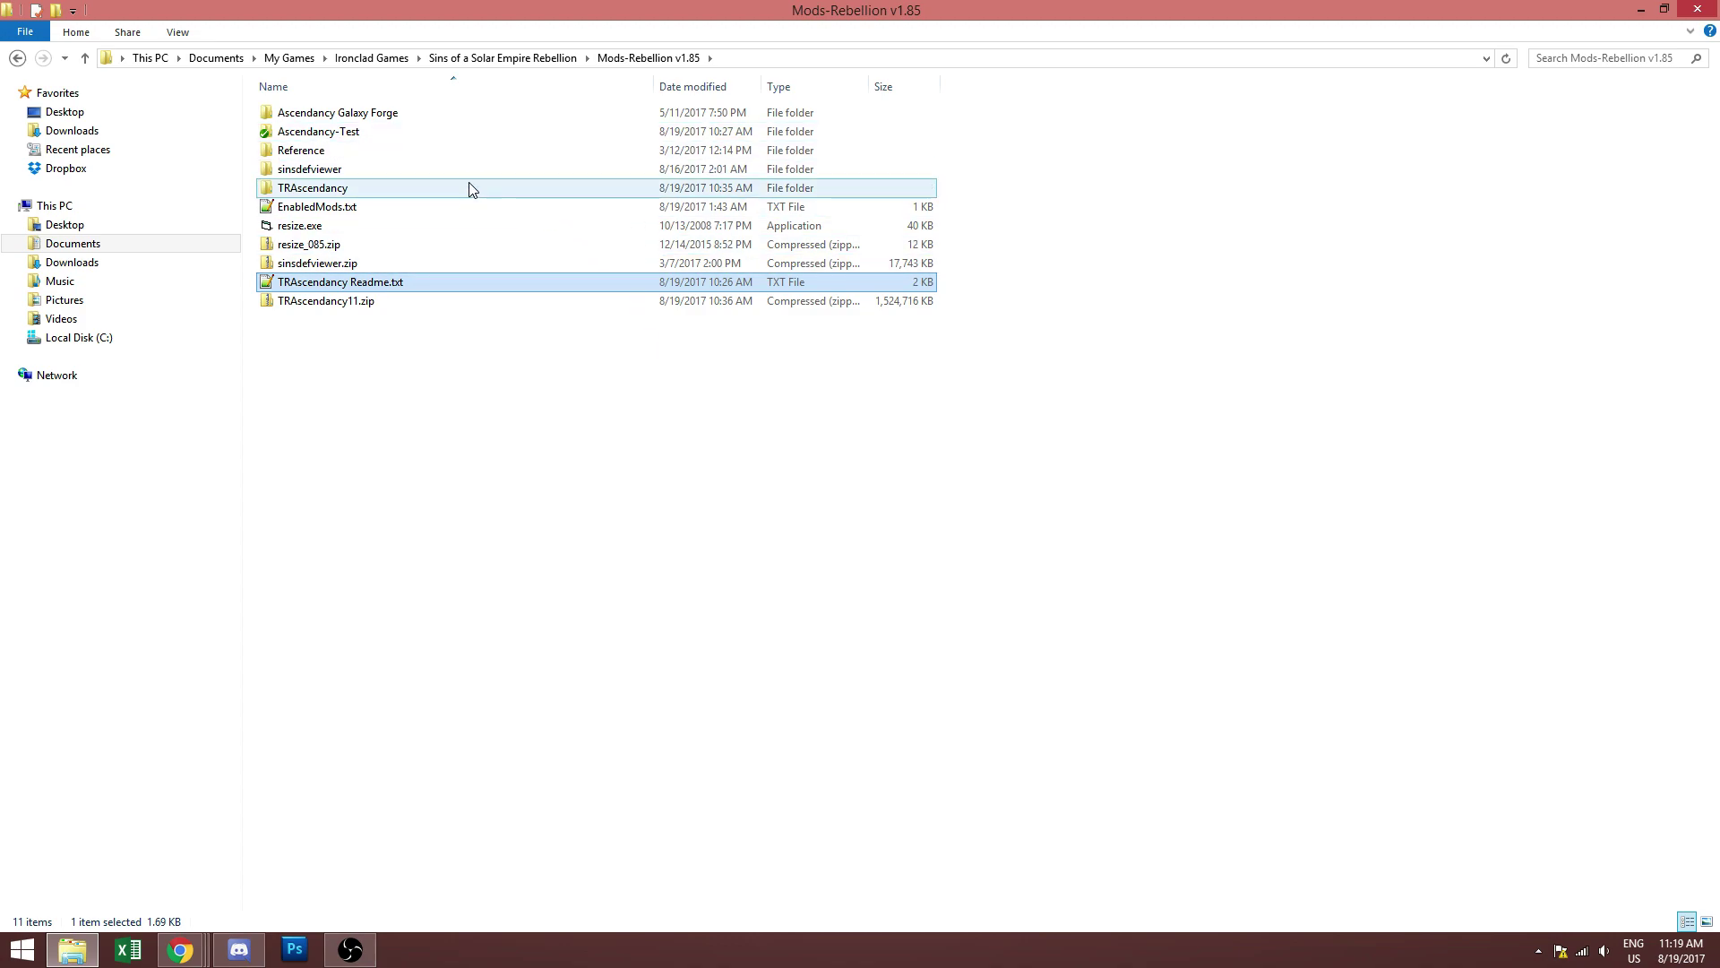
- Open EnabledMods.txt in Notepad++, try replacing the count line with 0, then undo it
double_click(341, 192)
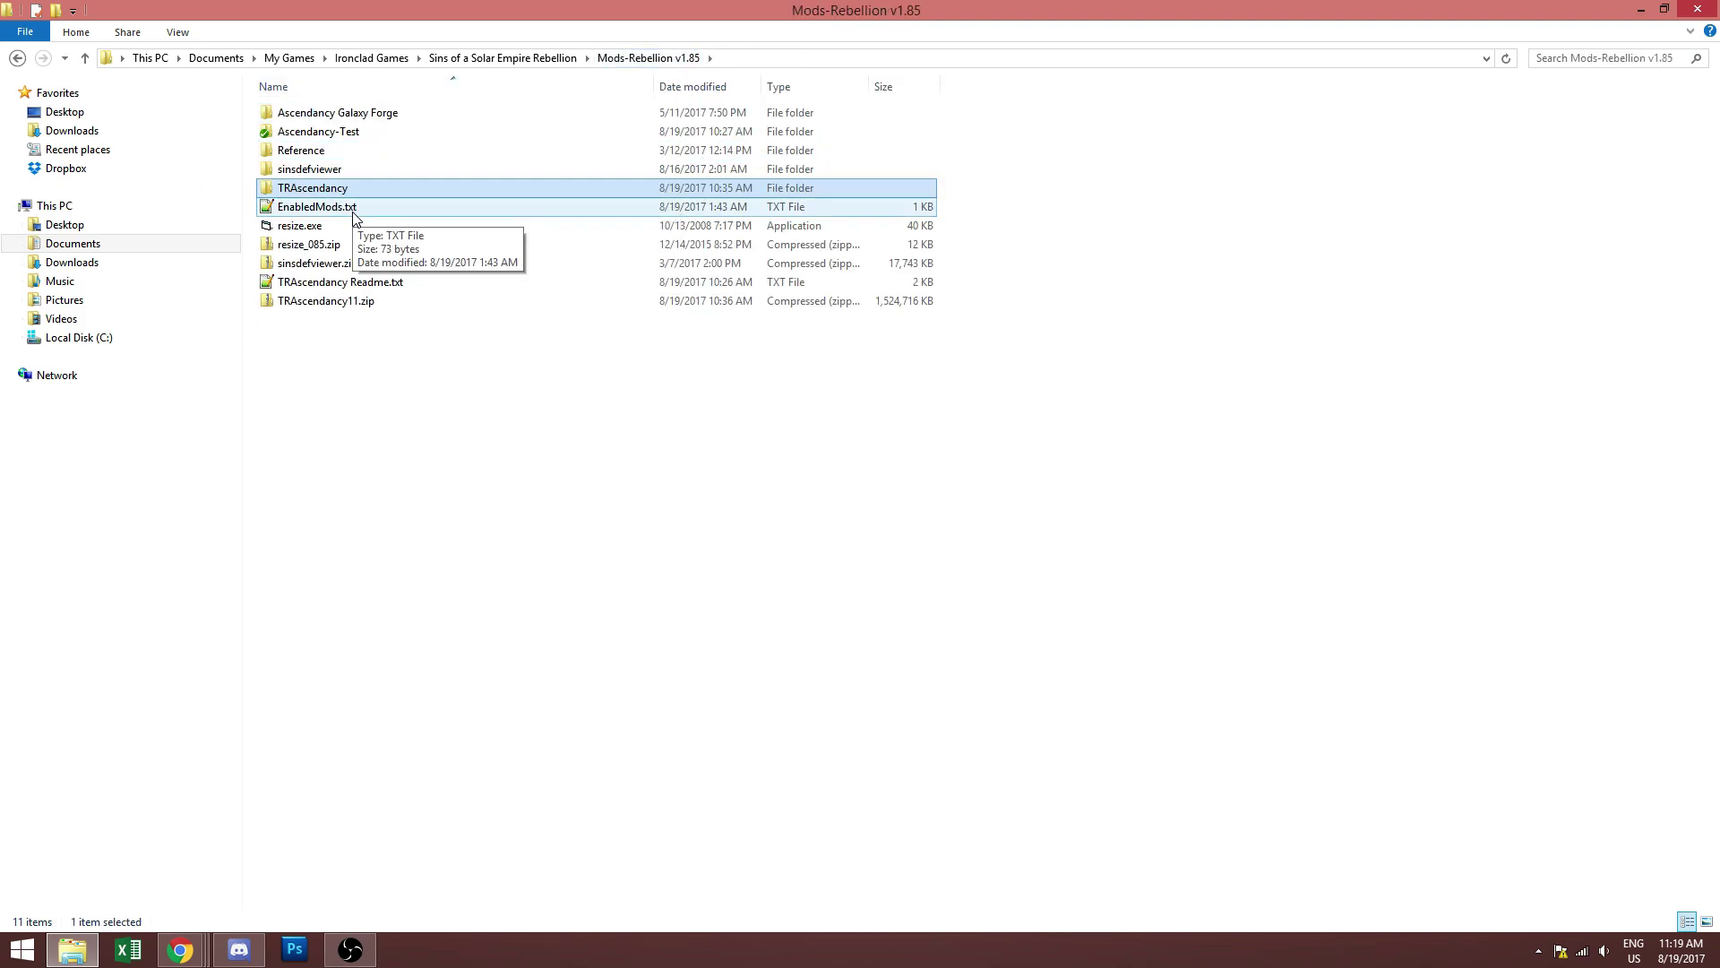
double_click(354, 215)
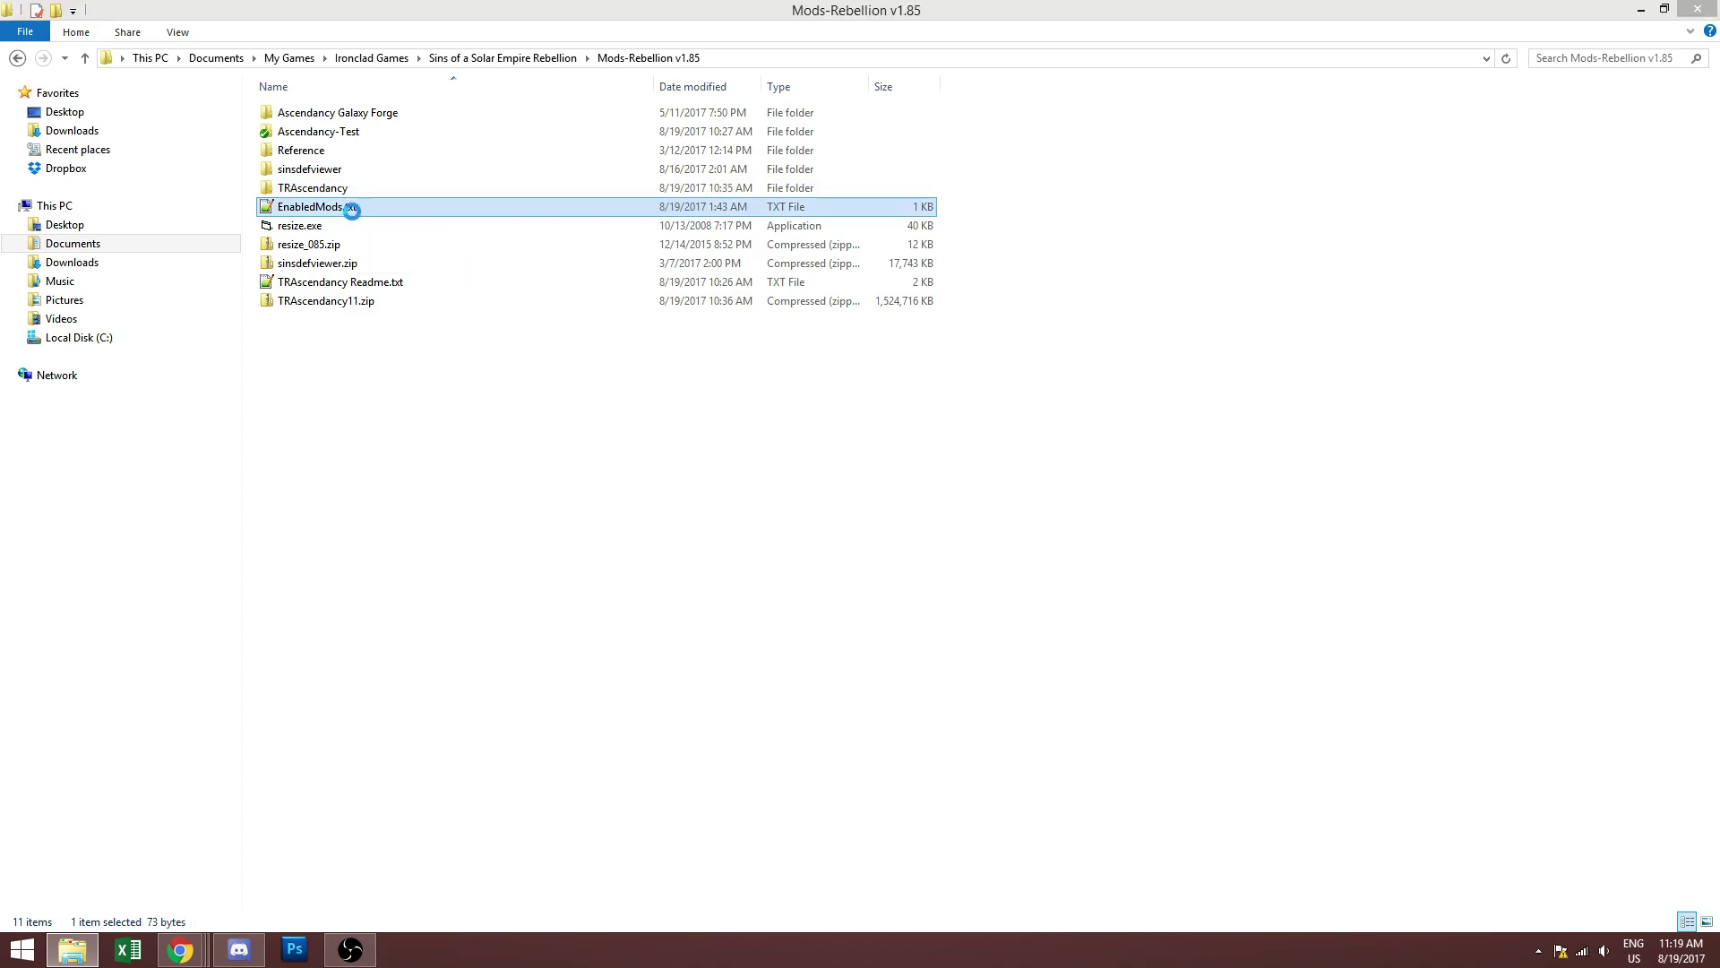
left_click_drag(316, 148, 190, 126)
type("0")
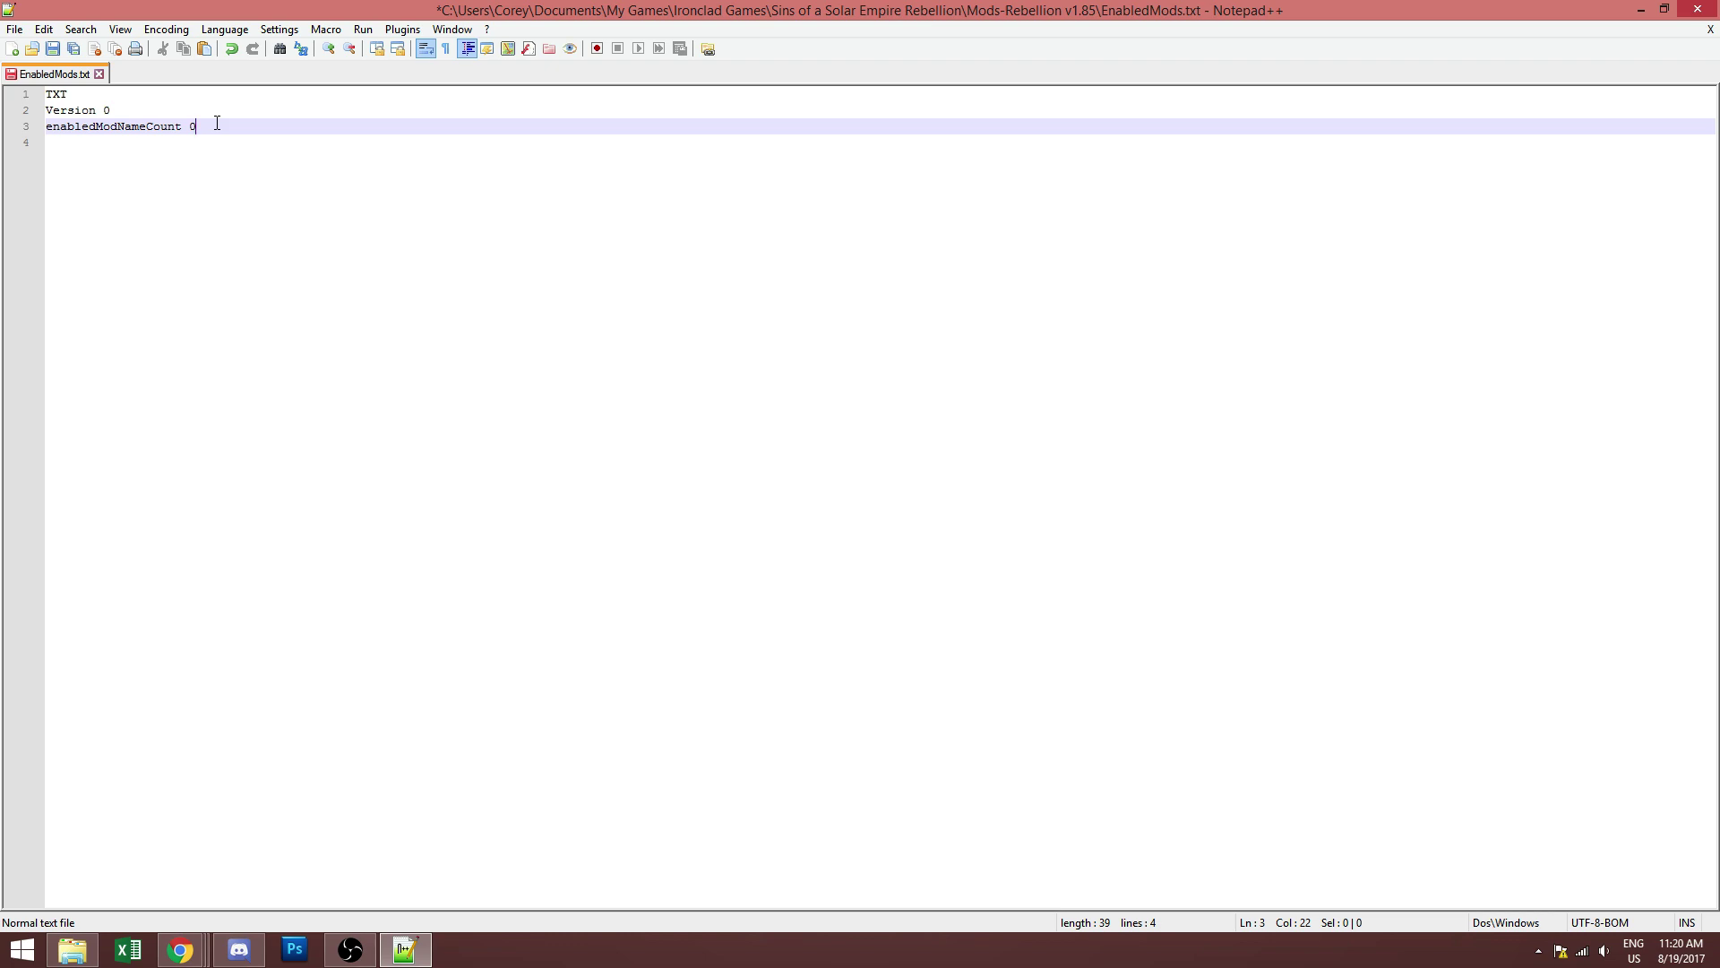
key("ctrl+z")
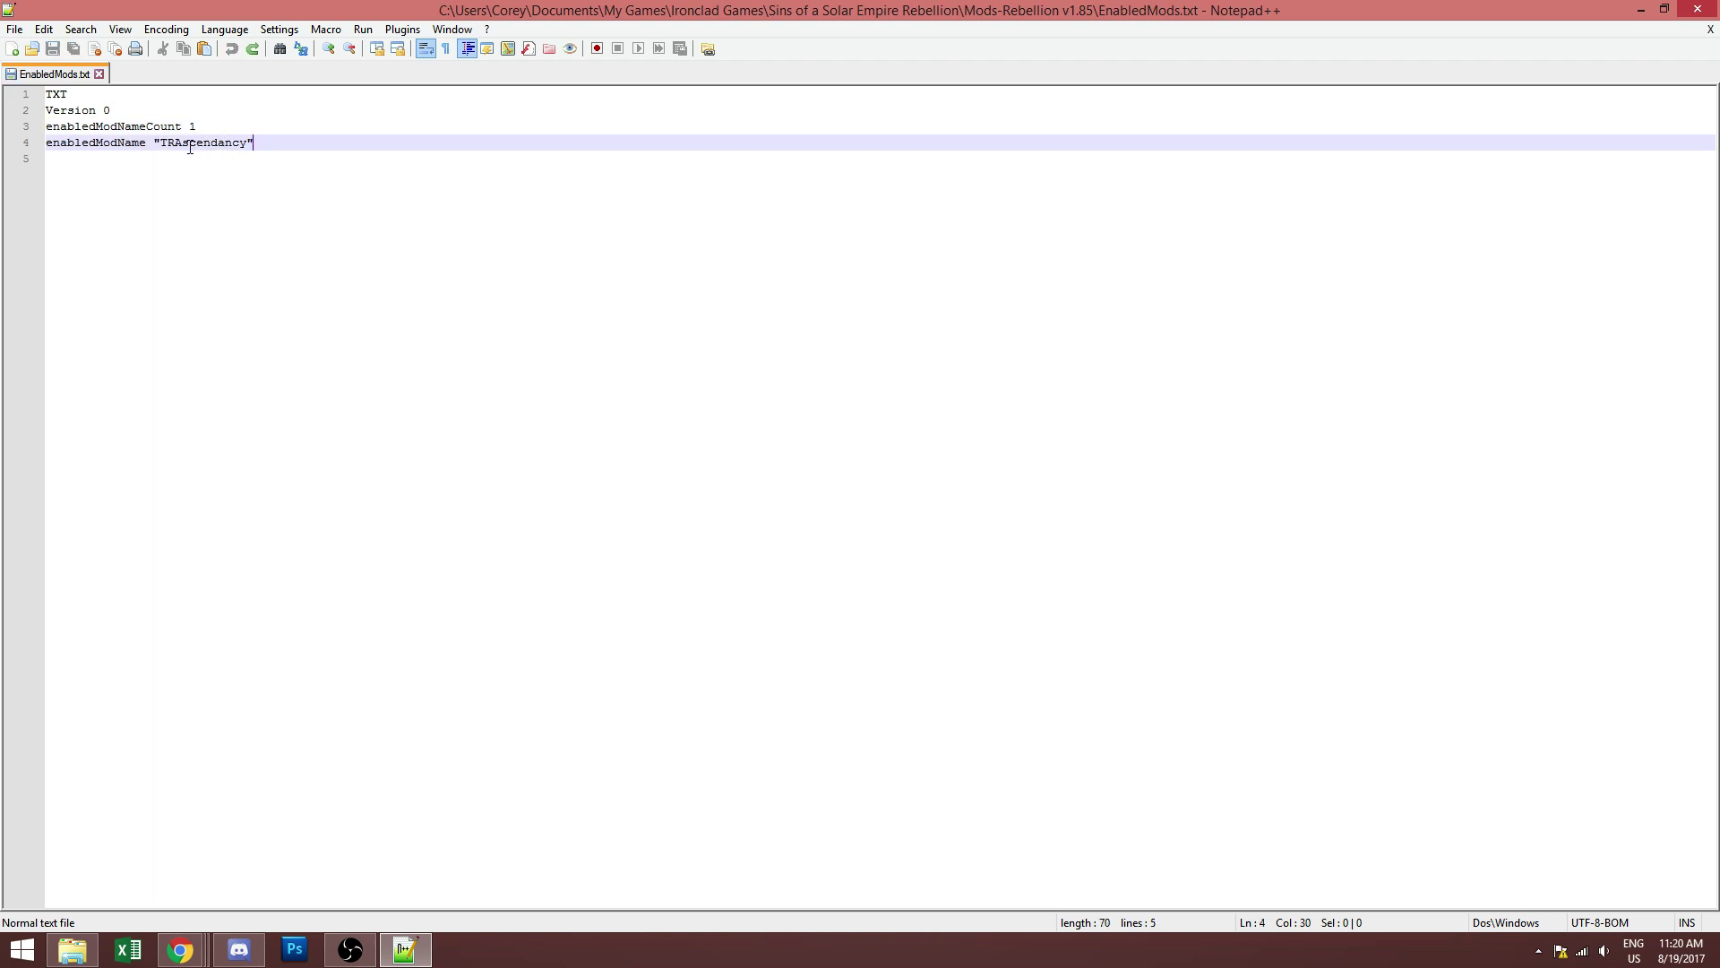
- Compare the mod name 'TRAscendancy' in EnabledMods.txt with the TRAscendancy folder in Explorer
double_click(165, 143)
left_click(174, 143)
left_click(72, 950)
left_click(357, 191)
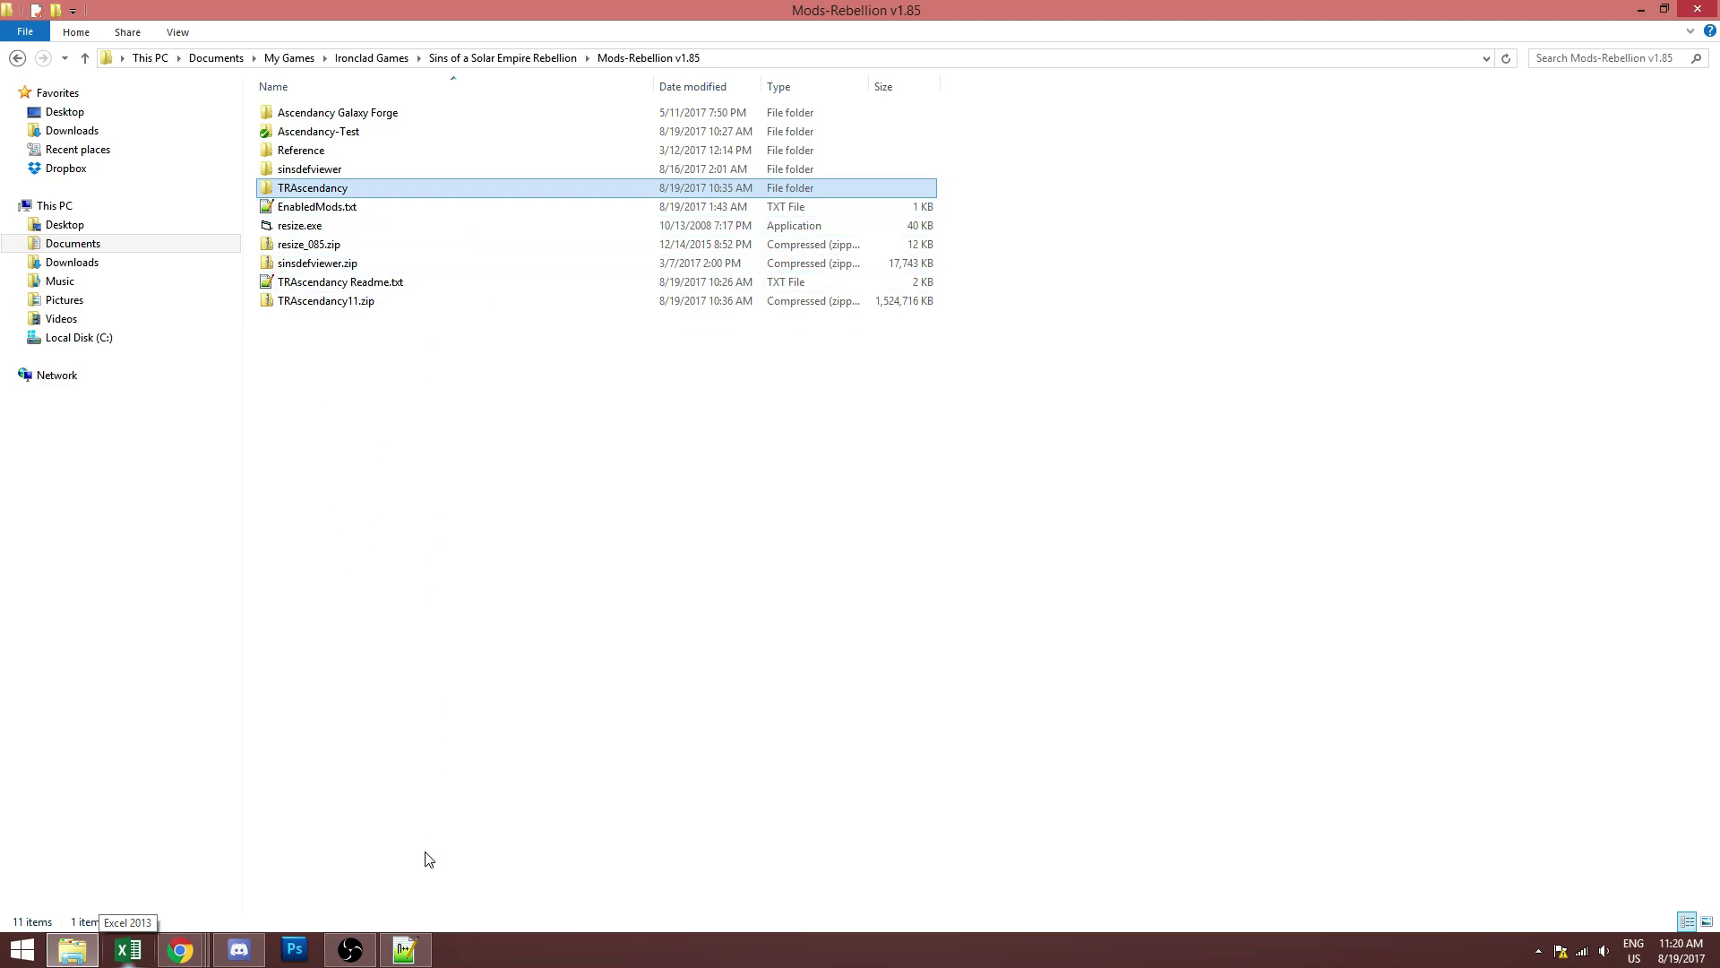
- Launch Sins of a Solar Empire: Rebellion from Steam's tray menu and start it with PLAY
left_click(405, 949)
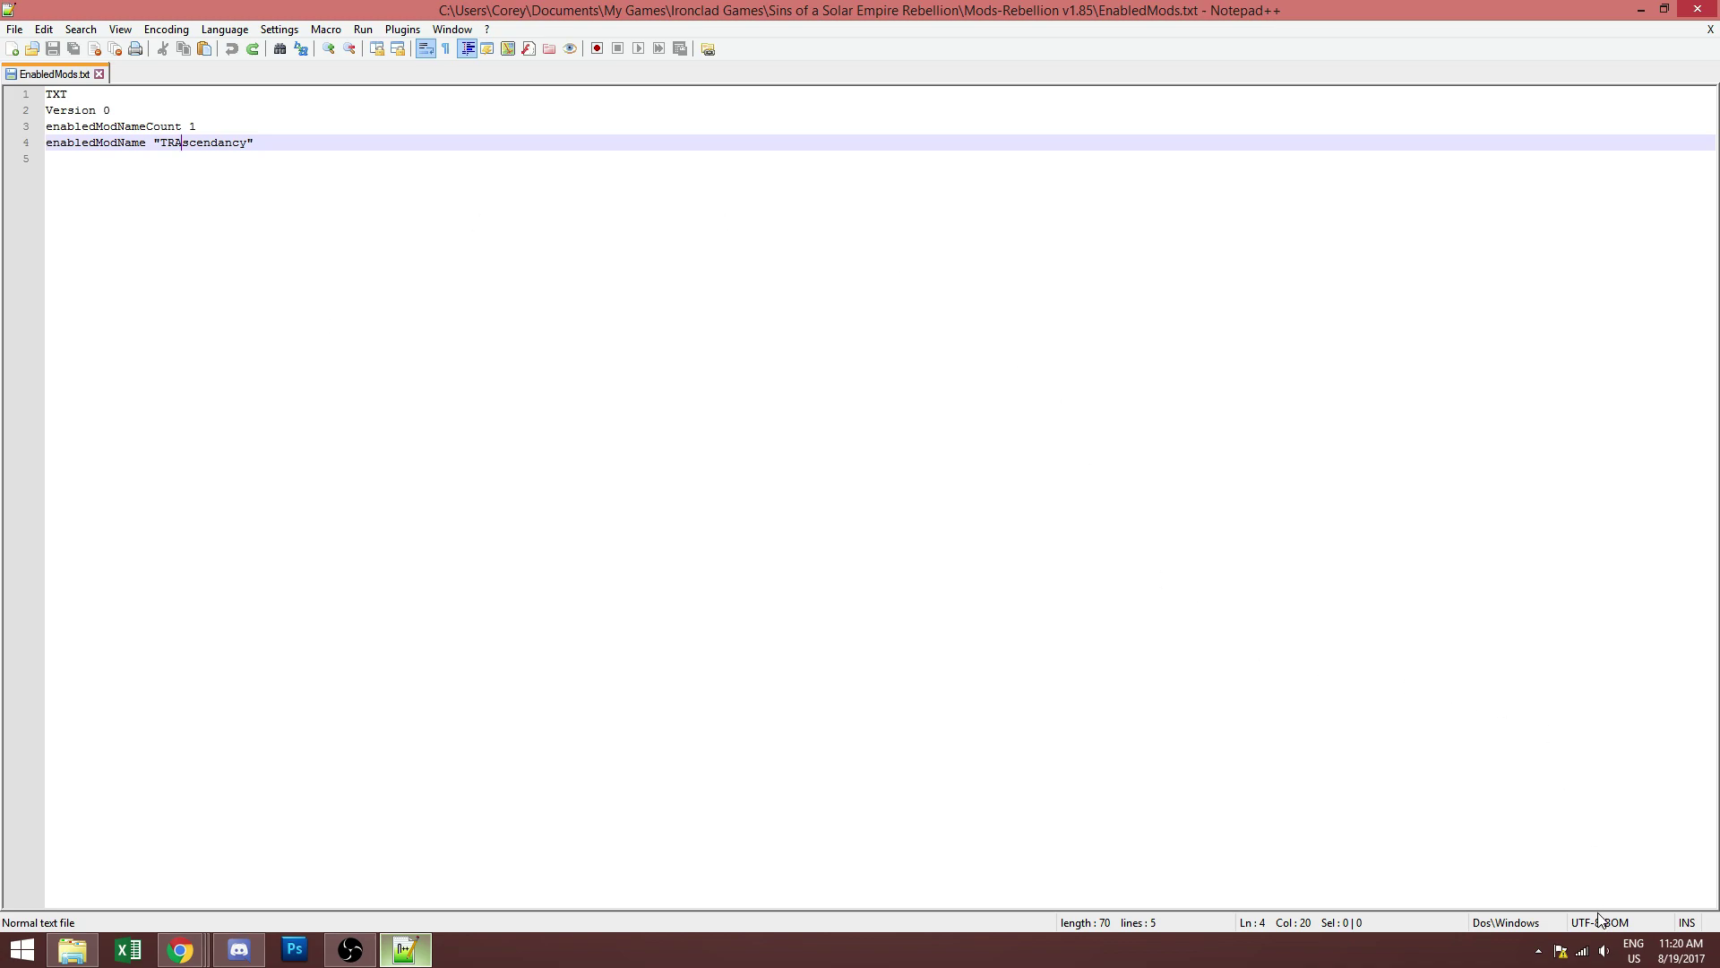
left_click(1539, 951)
right_click(1526, 802)
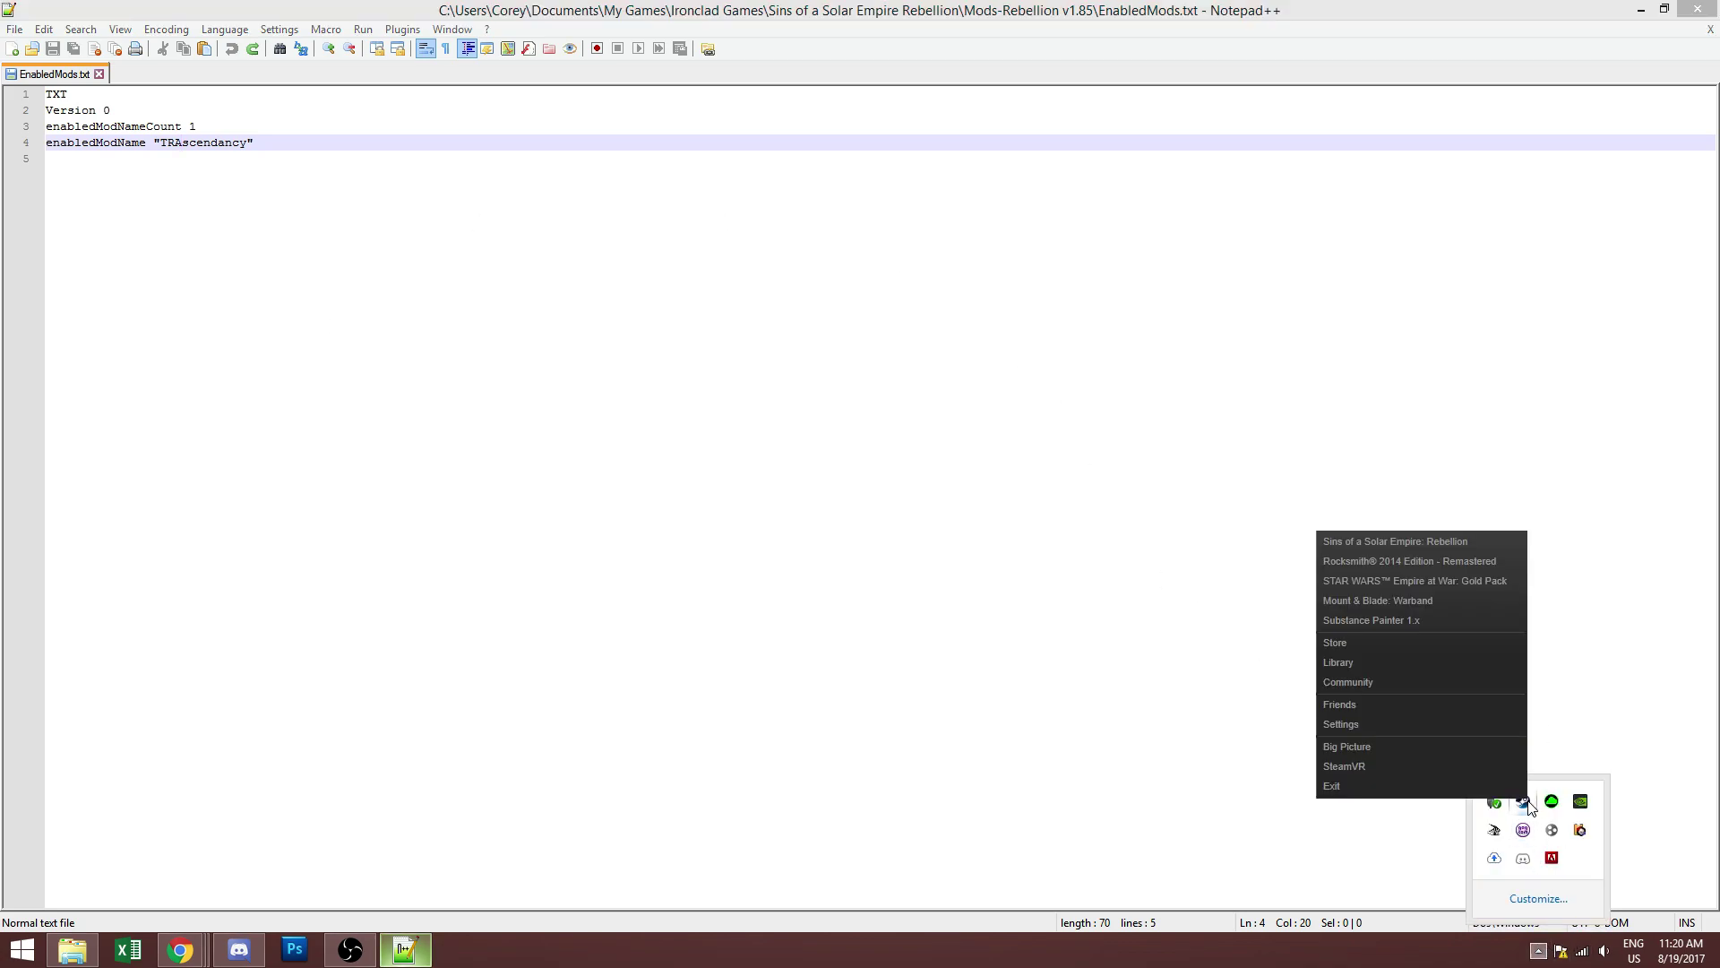
left_click(1447, 541)
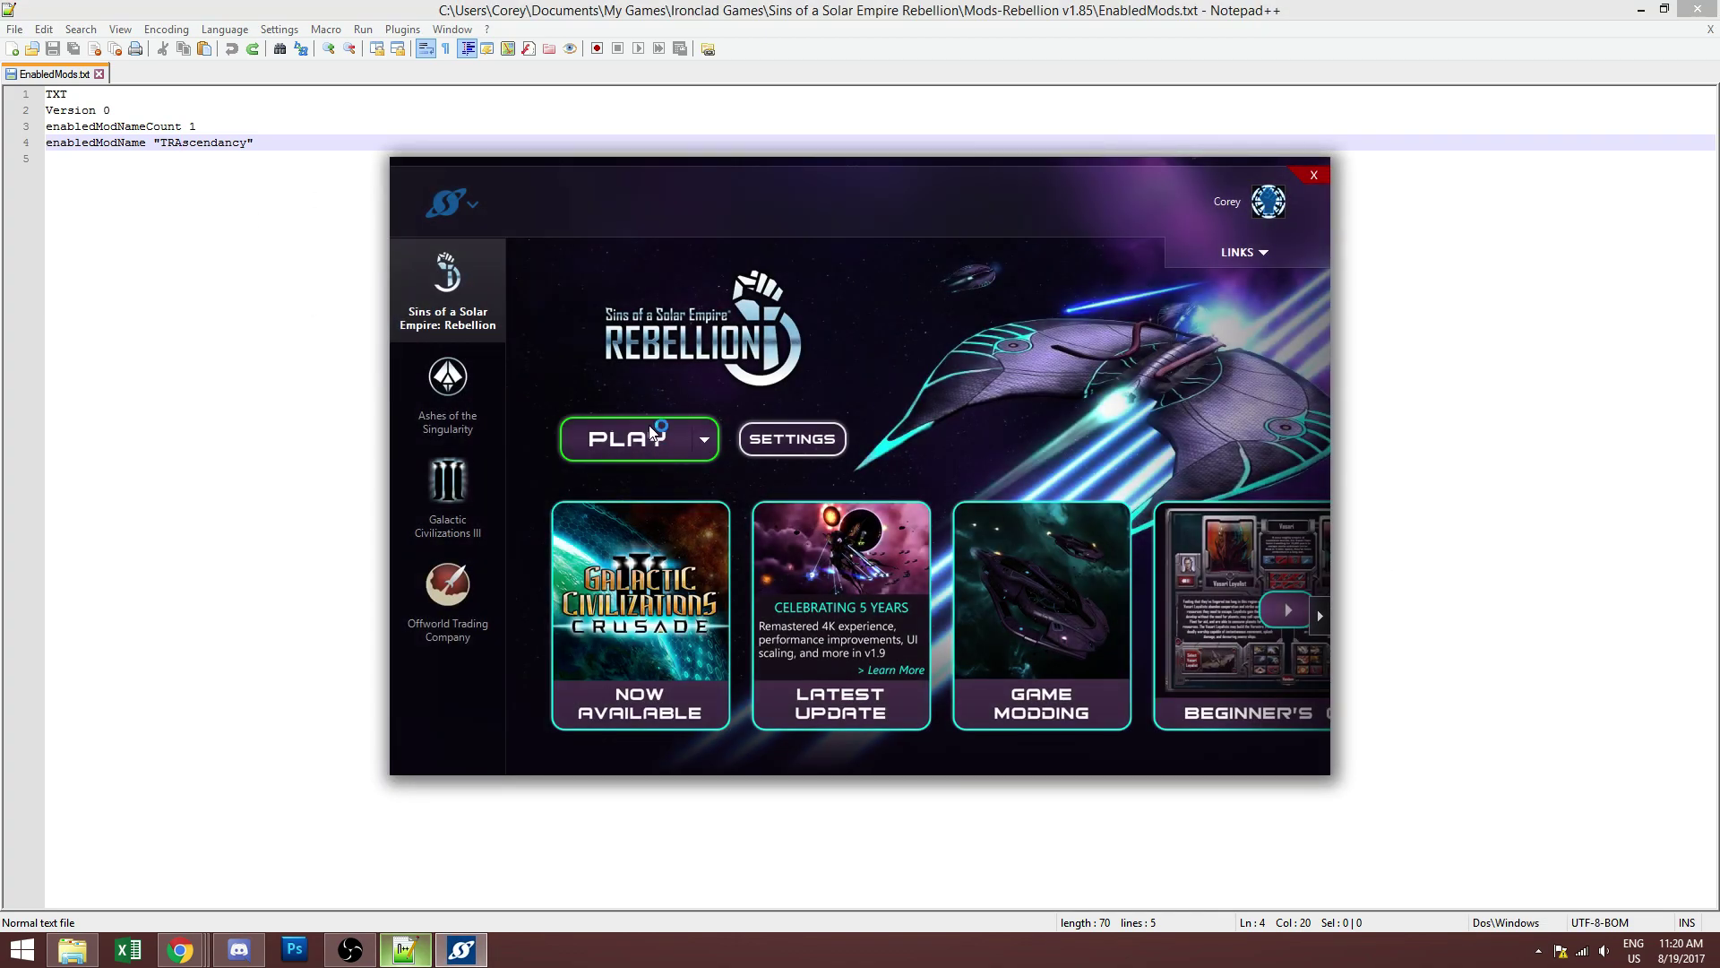
left_click(652, 435)
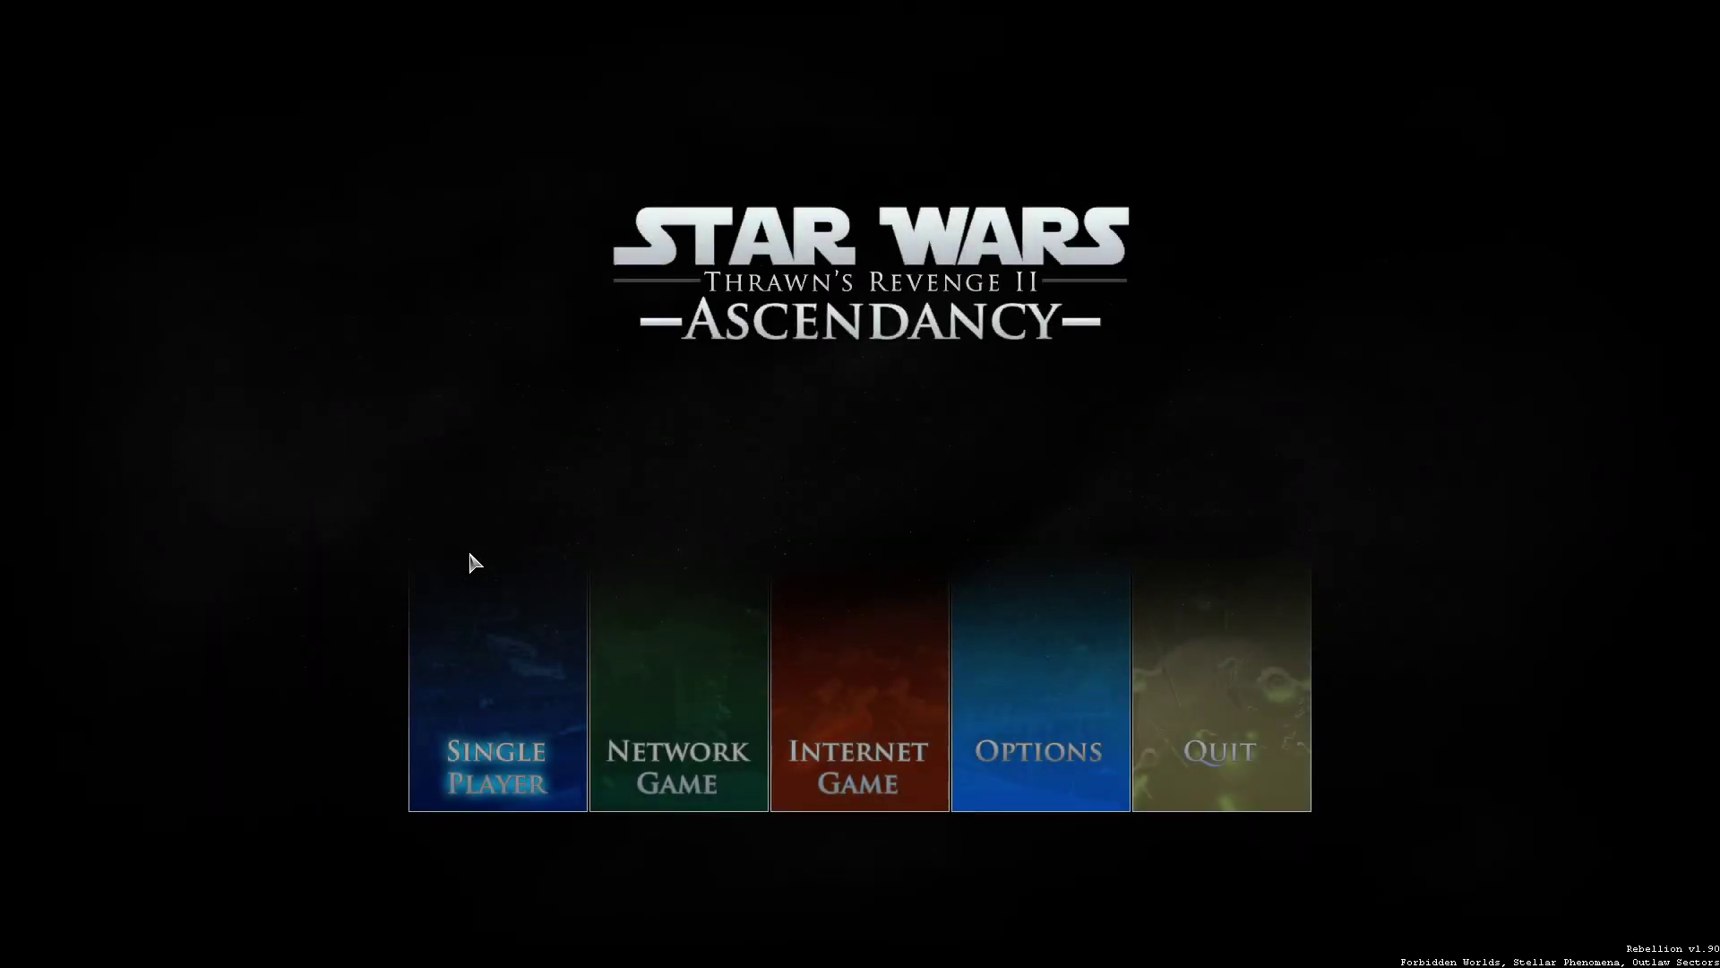
- Open Options > Mods and check the game's mod folder path with Show Mod Path
left_click(972, 676)
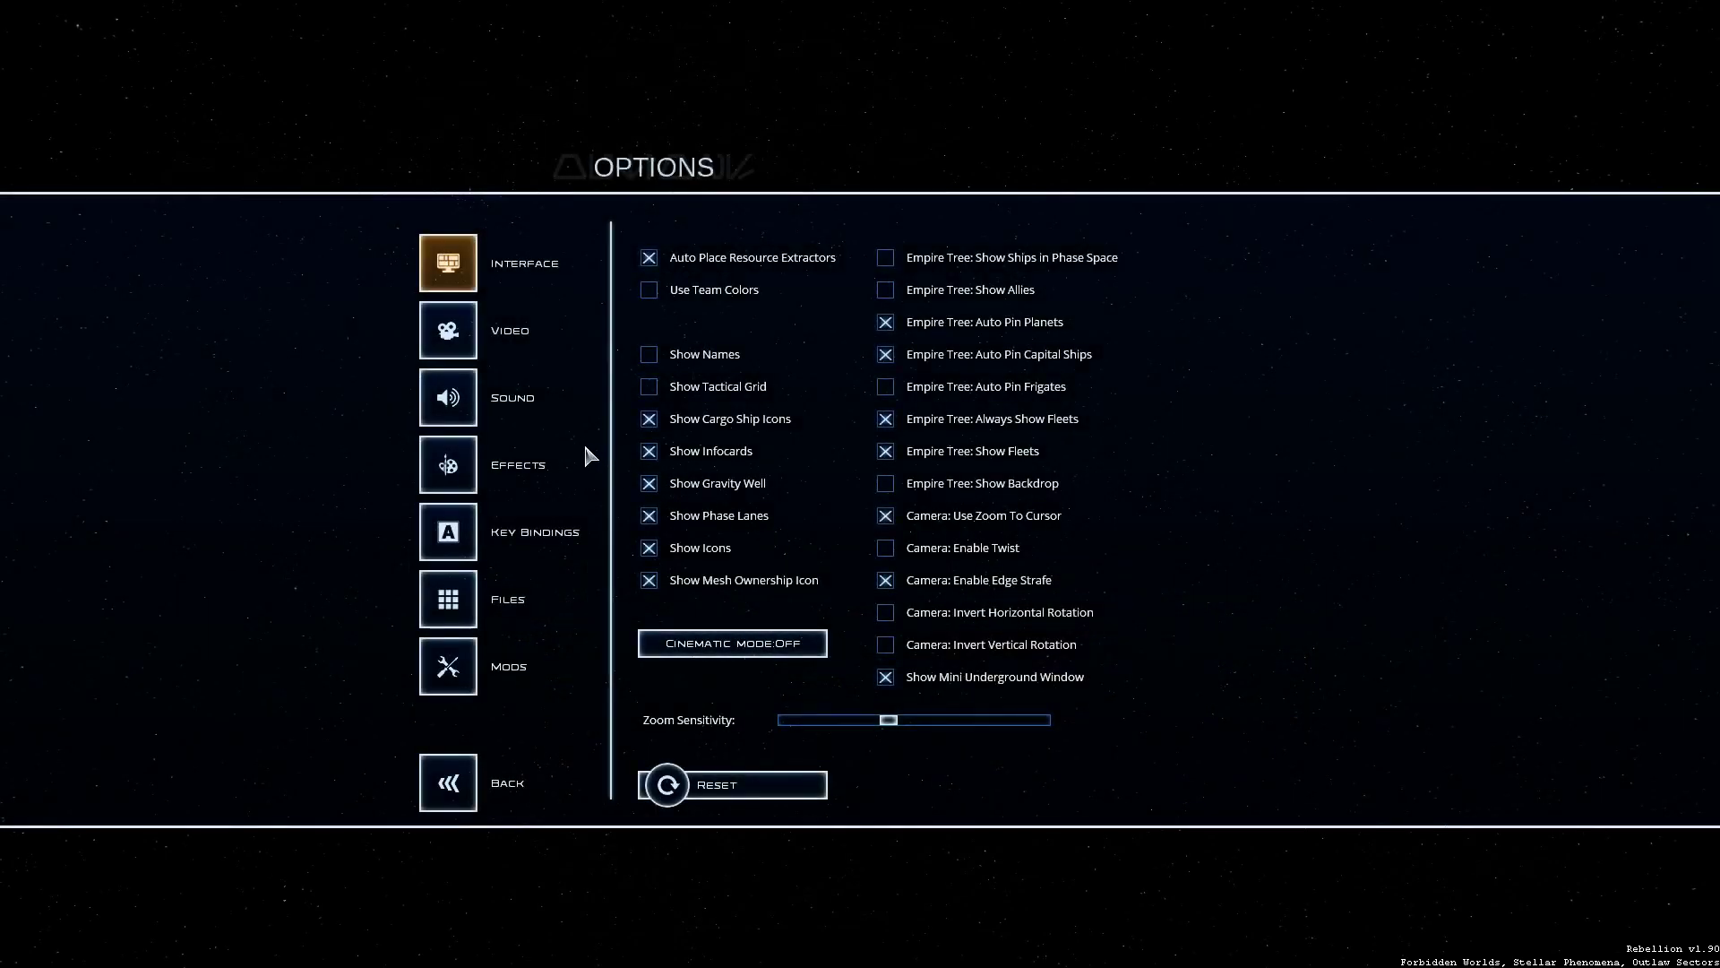
left_click(465, 658)
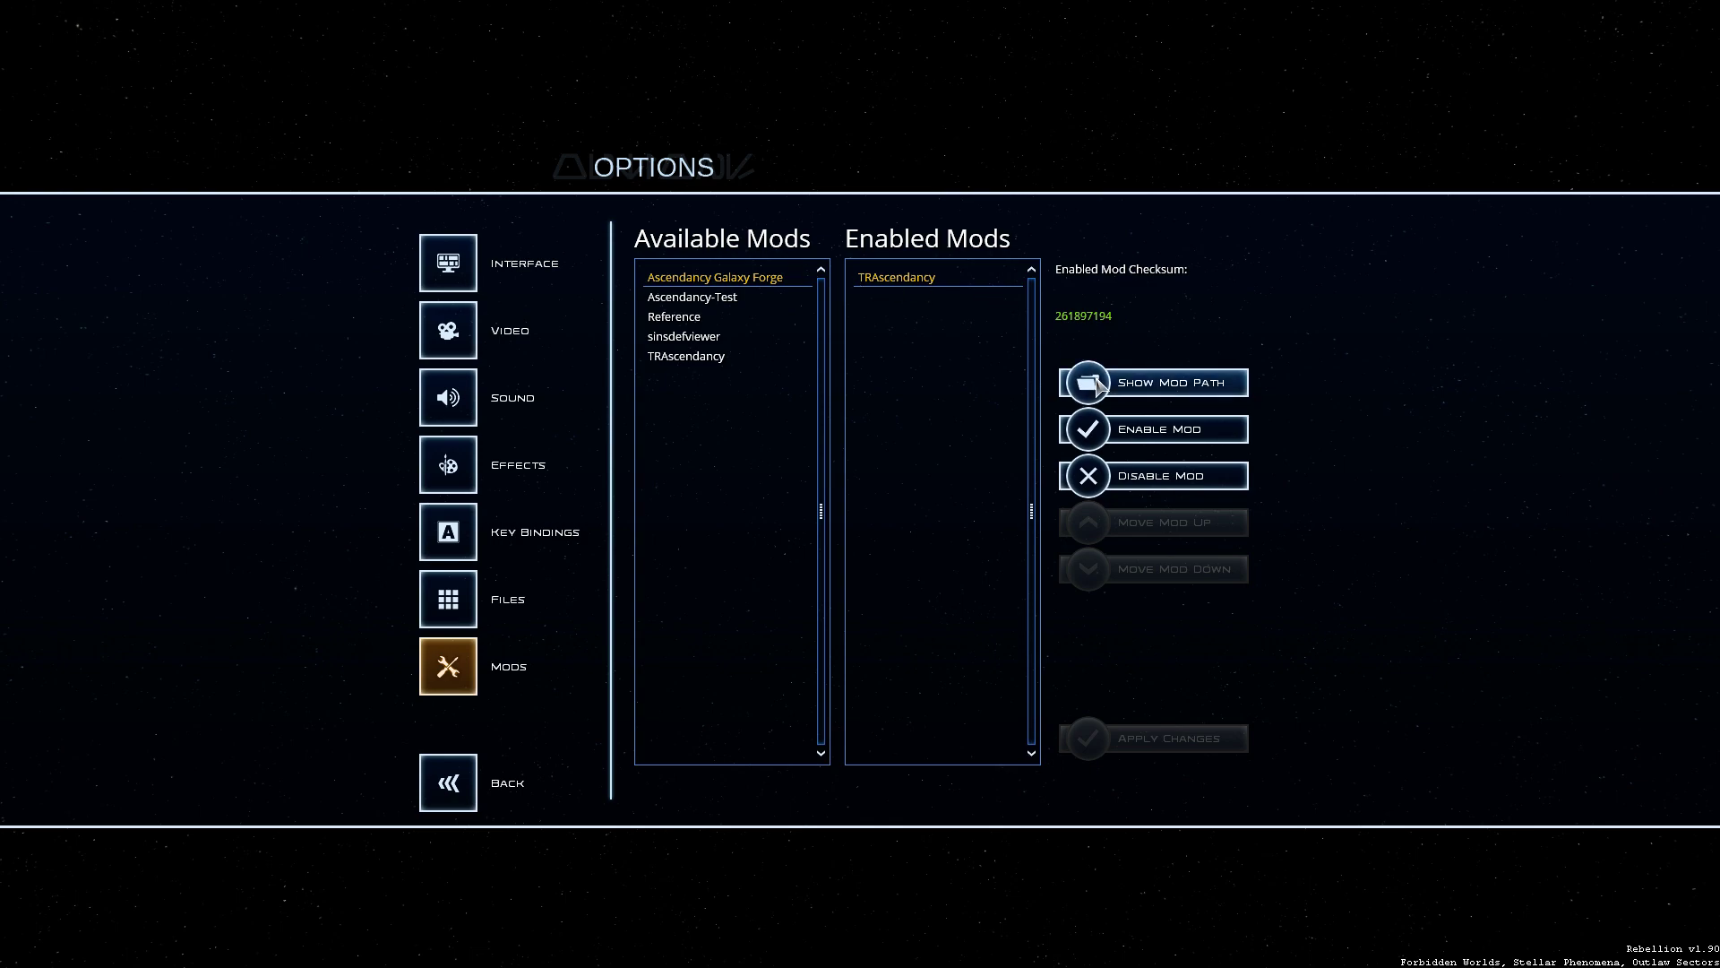
left_click(1187, 379)
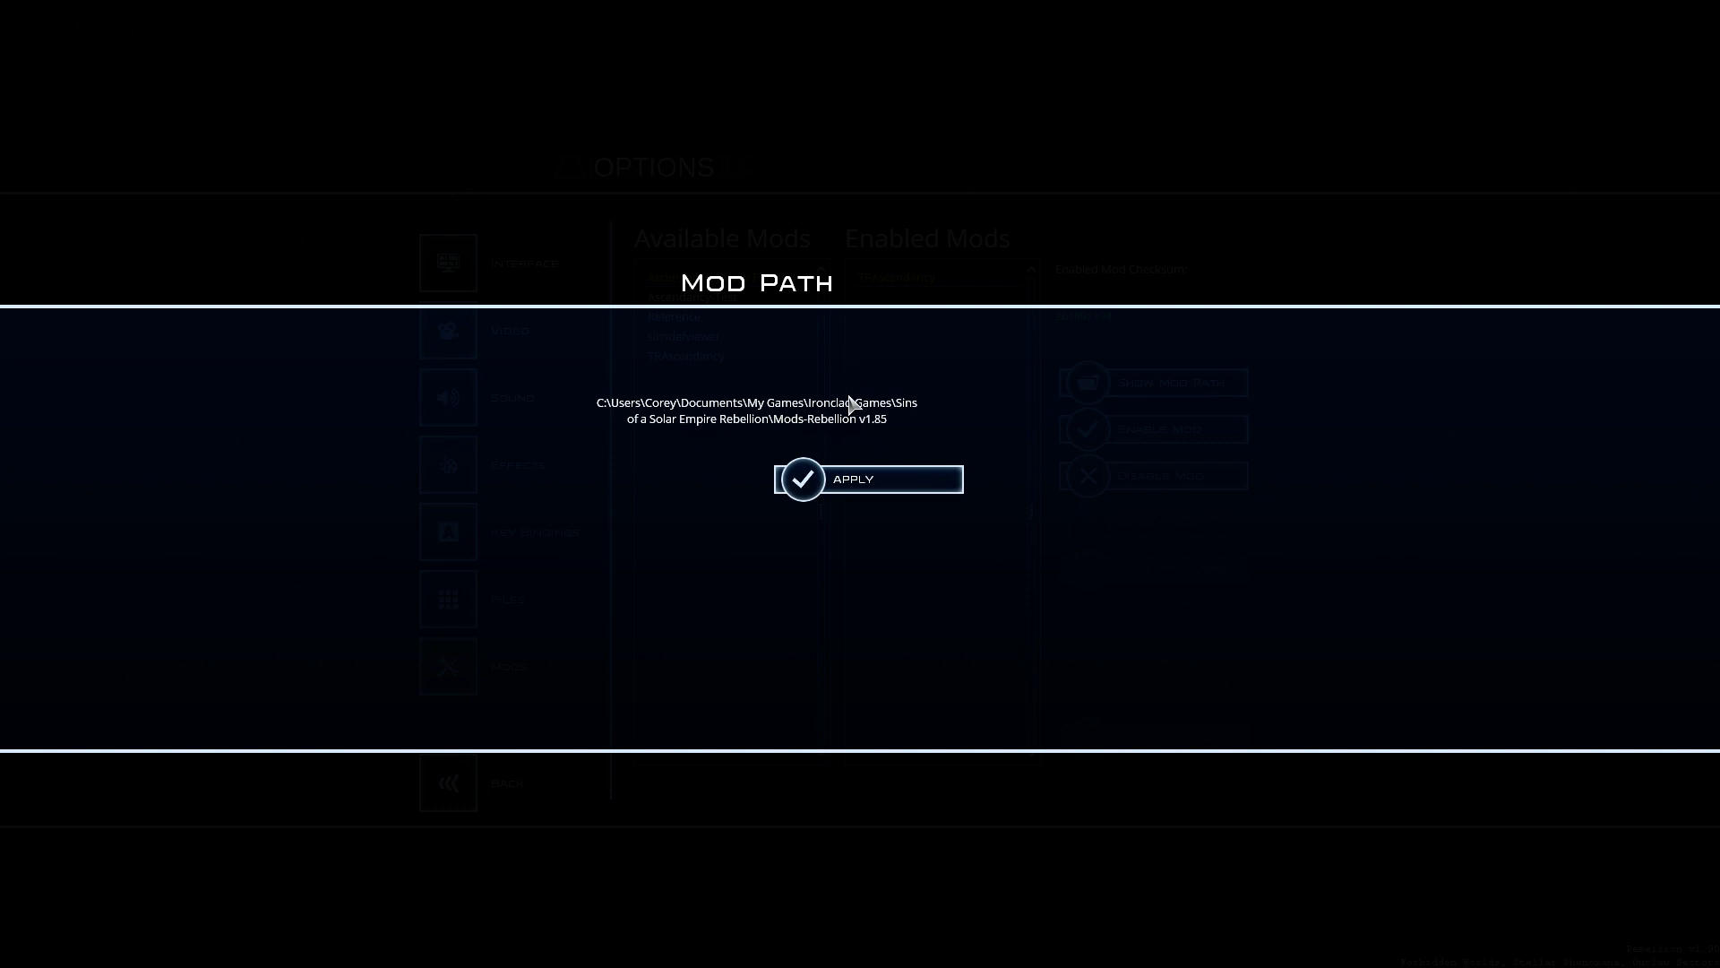
left_click(861, 479)
left_click(1144, 382)
left_click(806, 475)
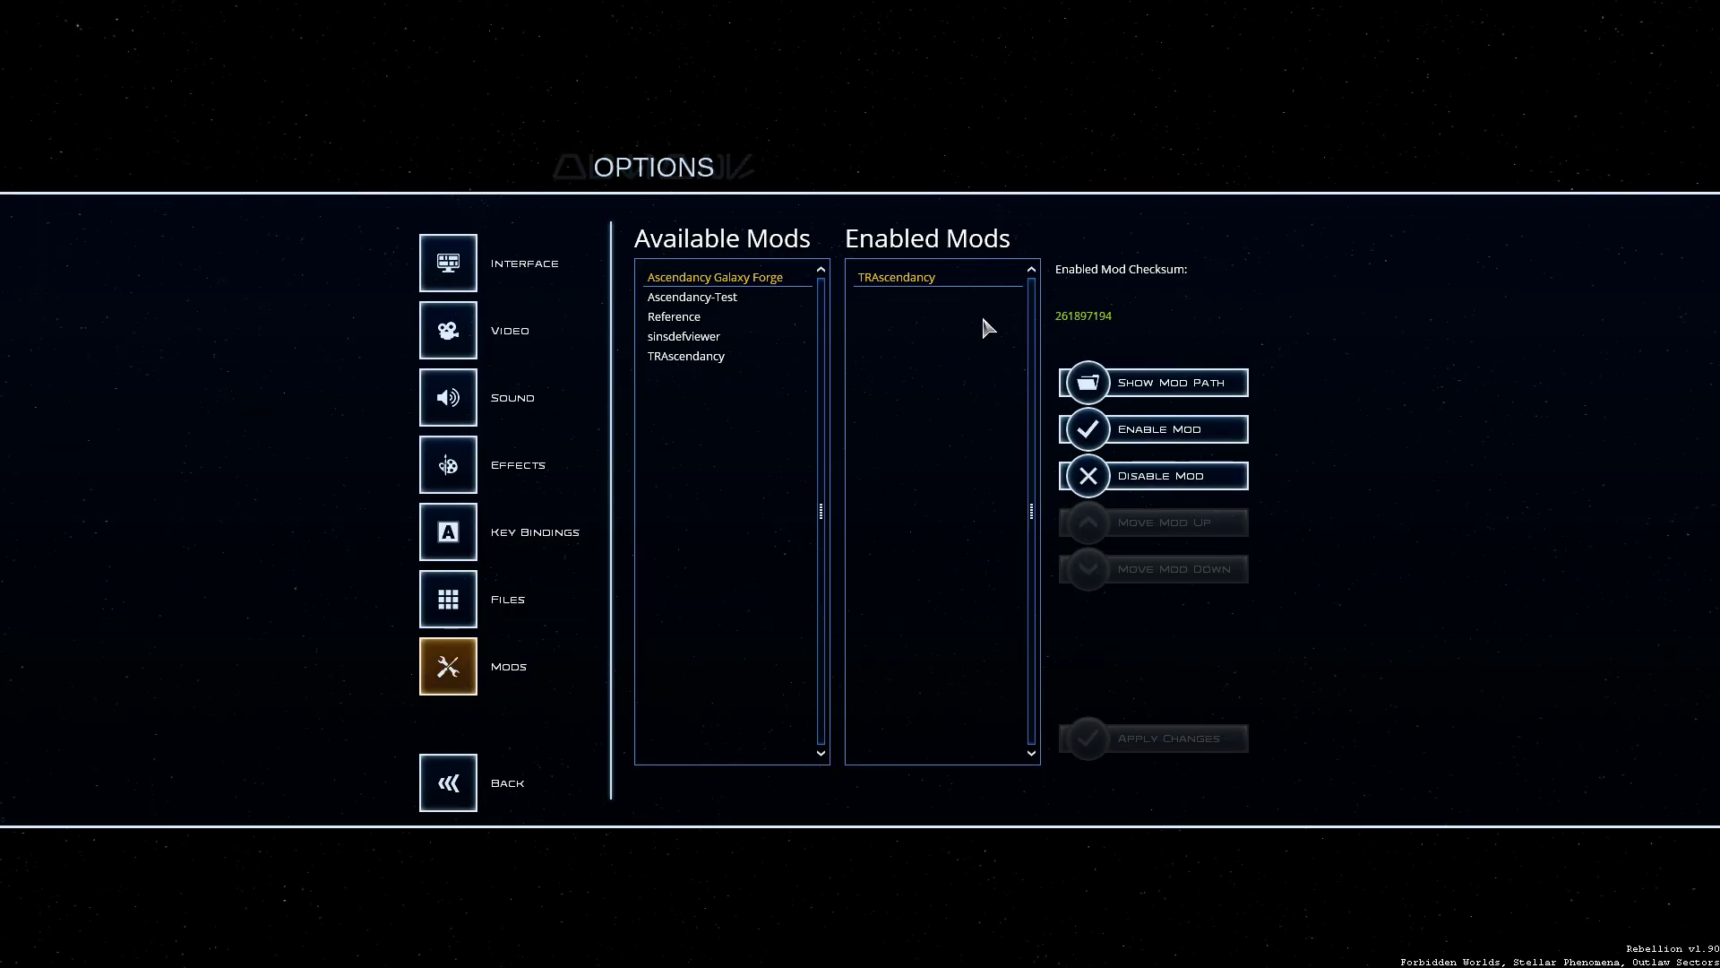
- Disable the TRAscendancy mod and apply the changes
left_click(1099, 484)
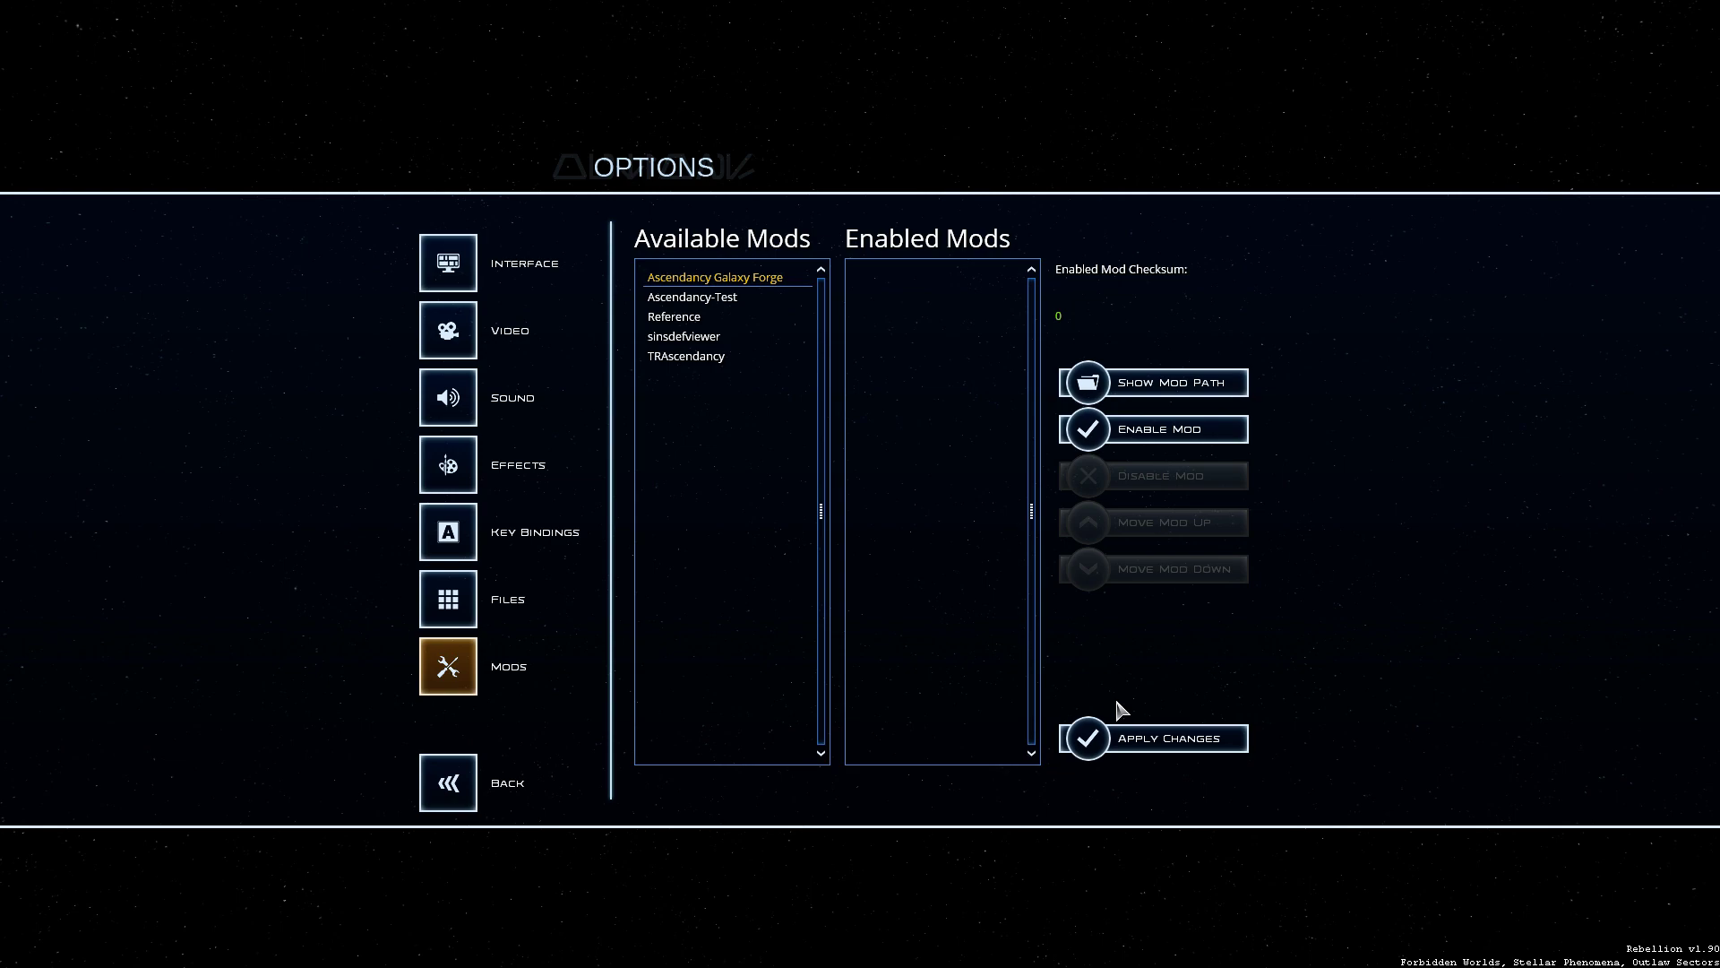
left_click(1120, 744)
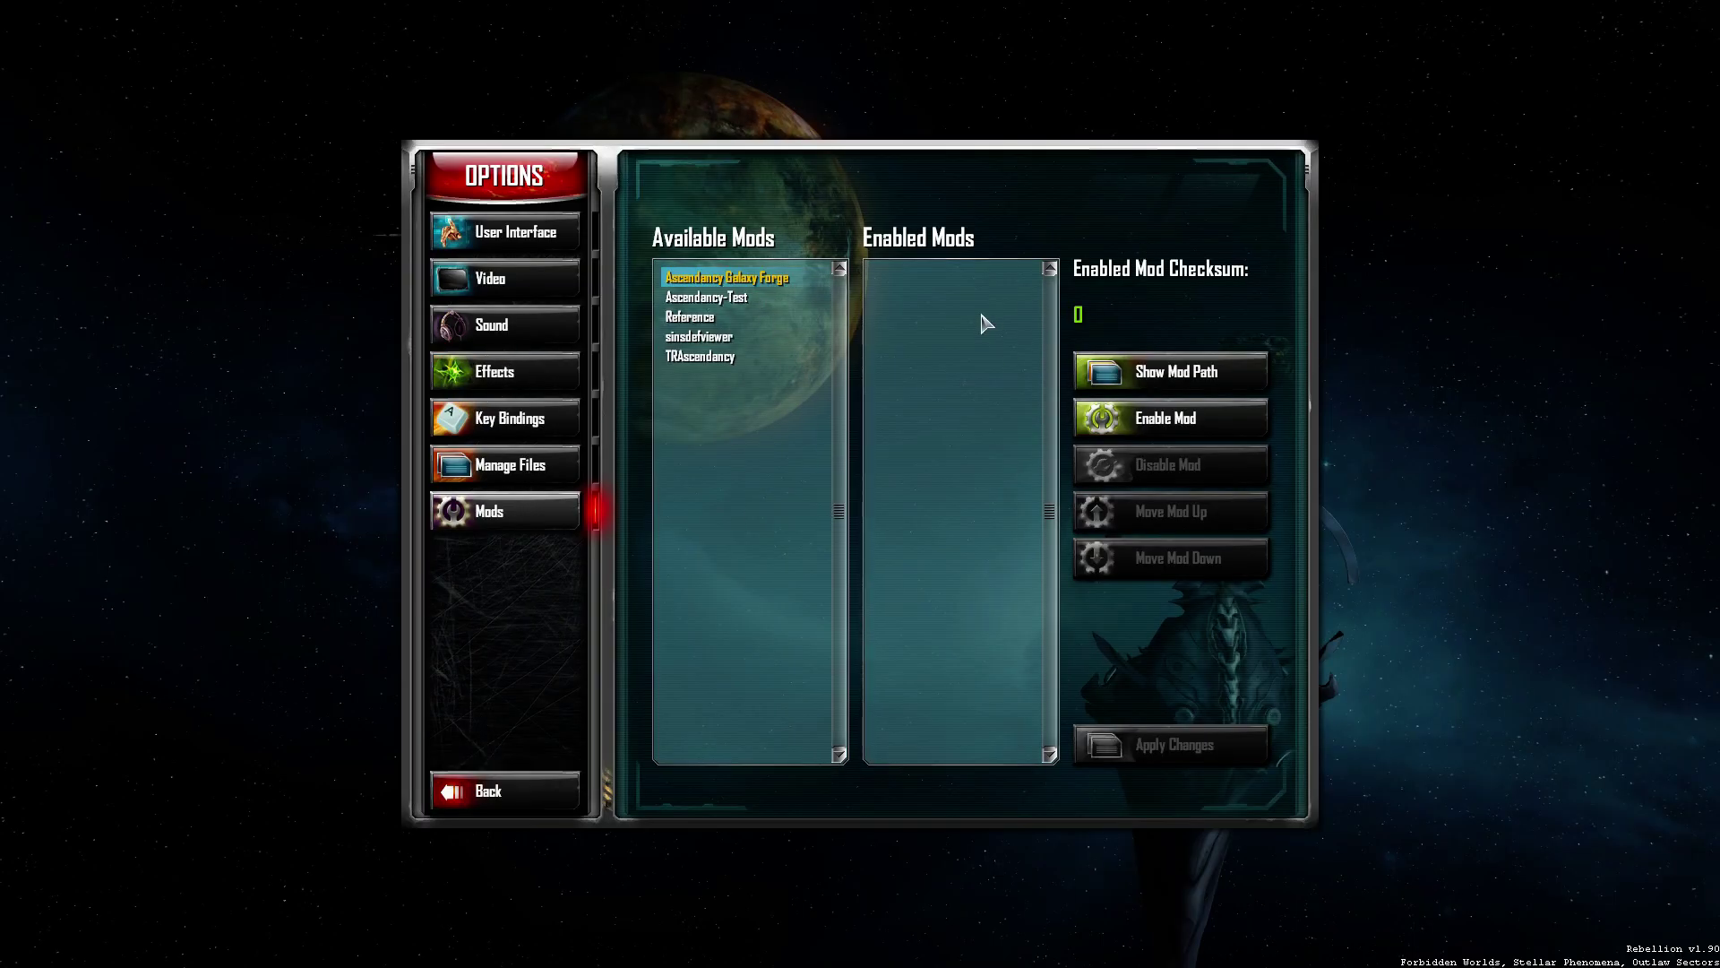
- Select TRAscendancy in Available Mods, enable it, and apply the changes
left_click(745, 298)
left_click(727, 357)
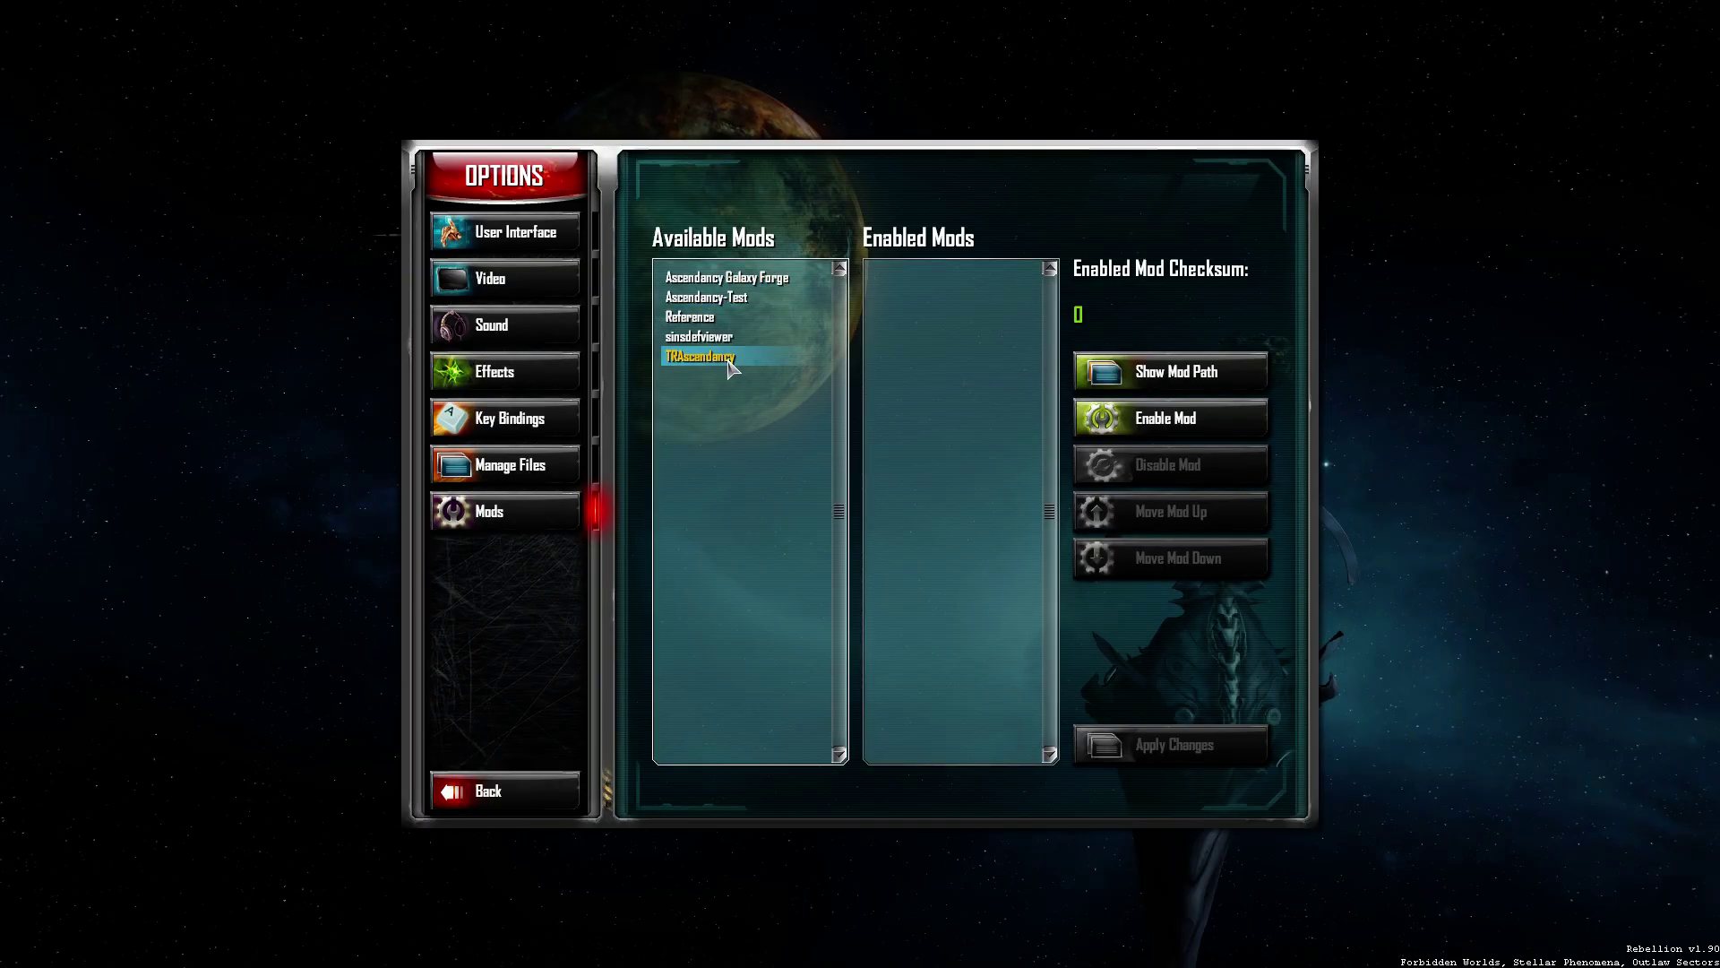
left_click(1165, 418)
left_click(1156, 739)
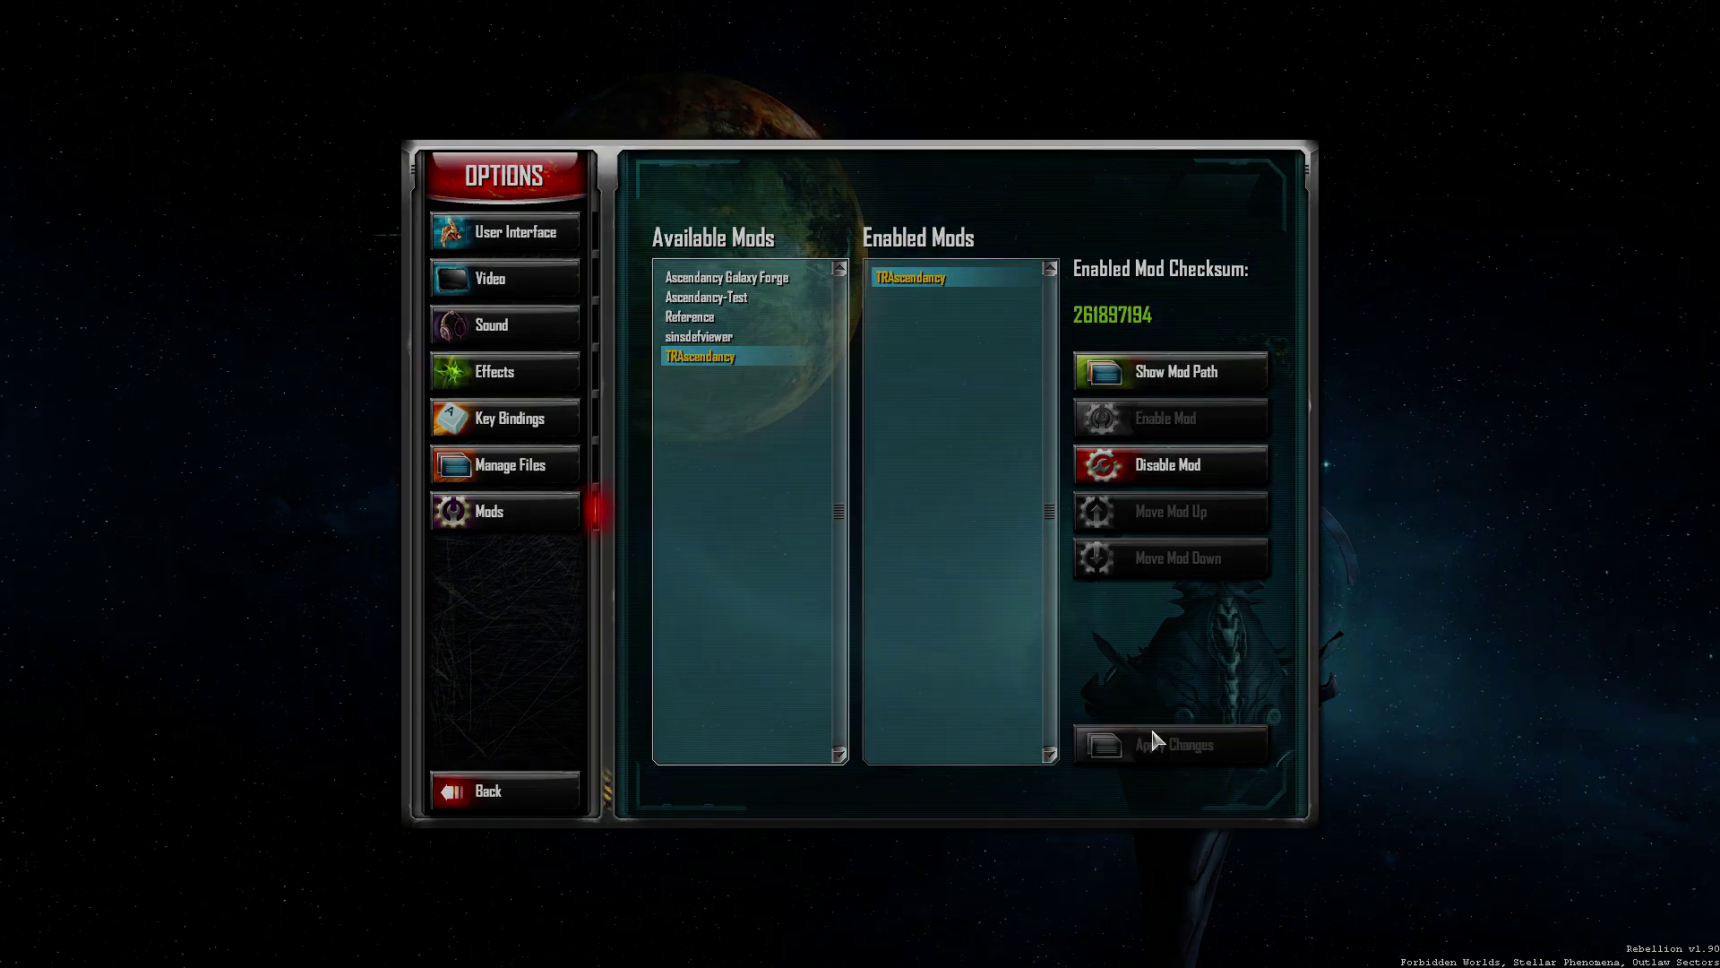